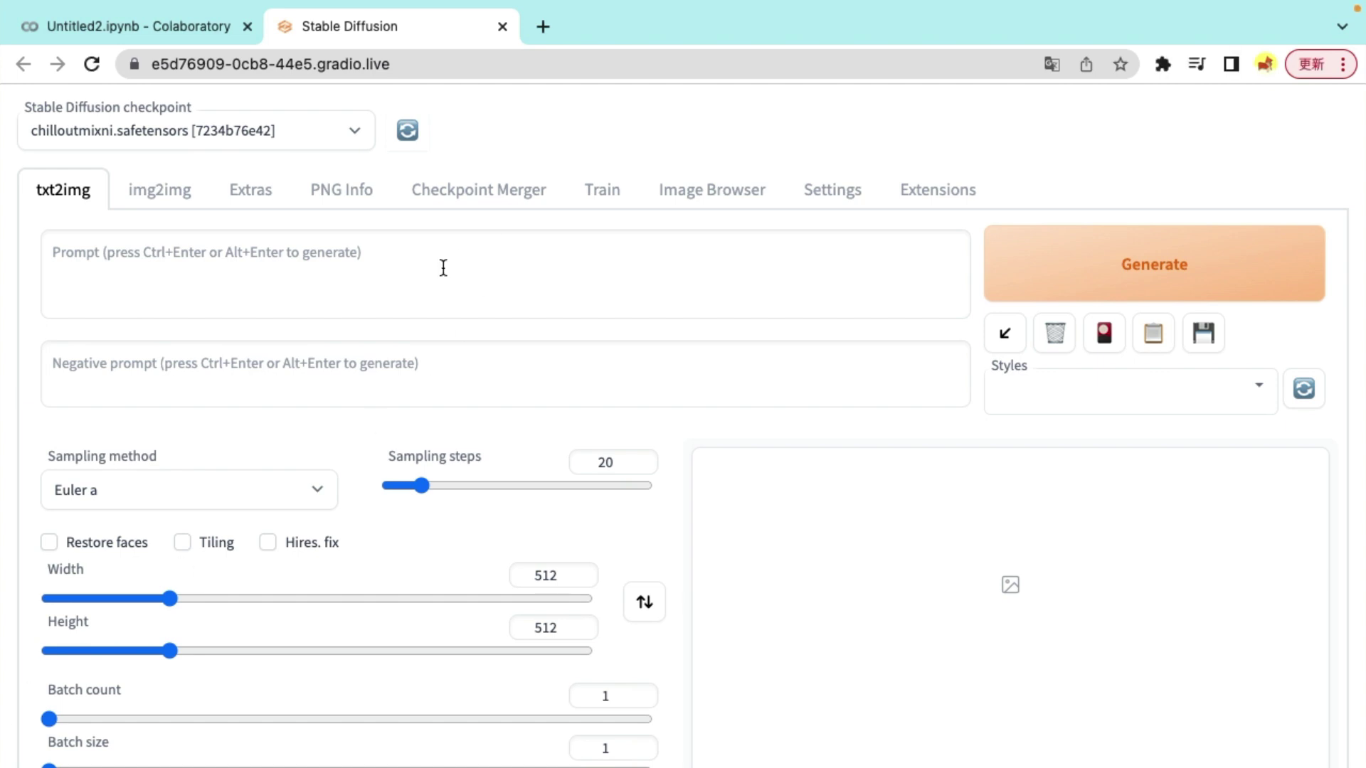
# Step: Fill in the photorealistic portrait prompt ending in ((blue swimsuit)) and paste the negative prompt beginning with (((cleavage))), backlight
pyautogui.click(441, 268)
pyautogui.write('best quality, photorealistic, 8k, high res, 1girl, woman, (skindentation), (professional lighting), ((:1.6)), (portrait:0.6), gorgeous, (medium hair:1.7), (1girl eyes looking at viewer:1), ((looking at viewer:1.6)), (1girl looking at the camera), photorealistic, (bokeh), (portait:0.6), (dynamic pose:1.2), masterpiece, intricate, realistic, sharp focus, award-winning photograph, (Smile:1), lora:aiGRAVNAGIXx_v1:0.7, ((blue swimsuit))')
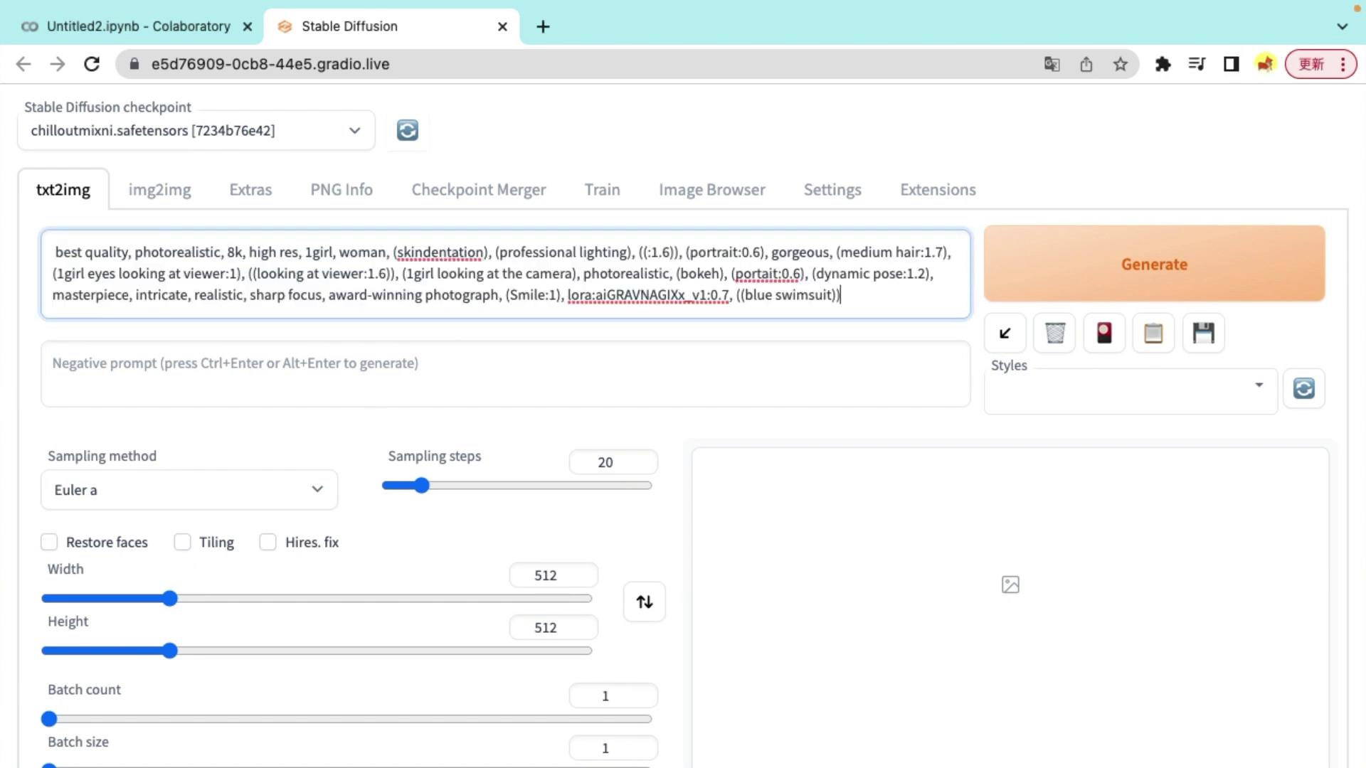
pyautogui.press('super+Tab')
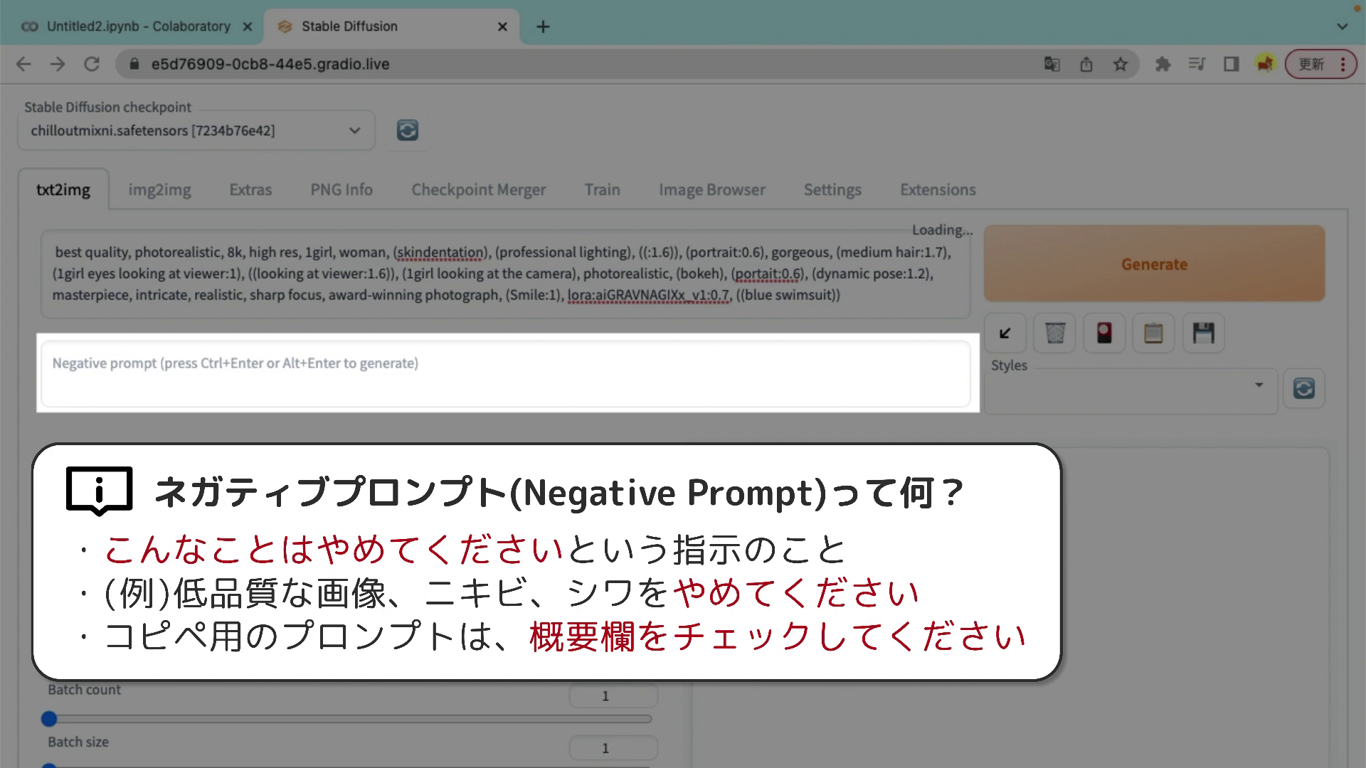
pyautogui.click(320, 343)
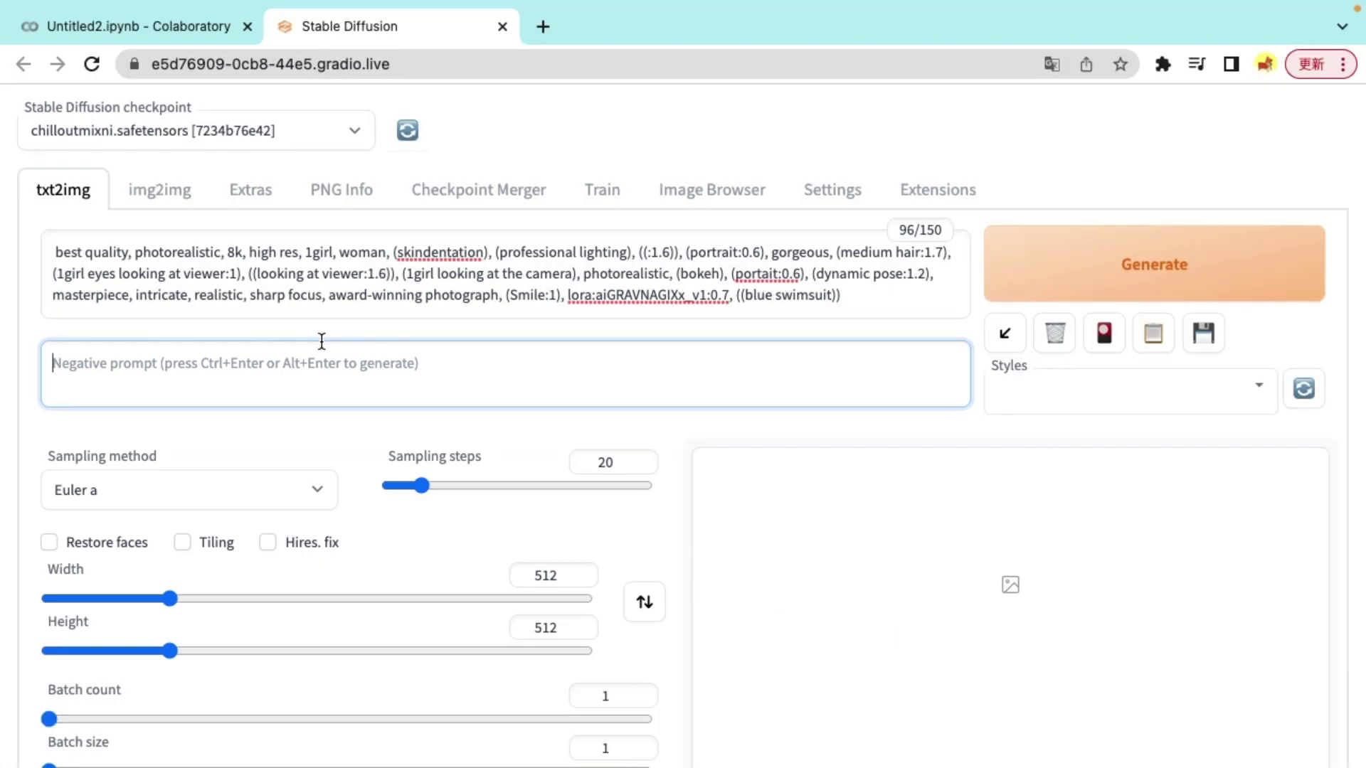
pyautogui.hotkey('ctrl', 'v')
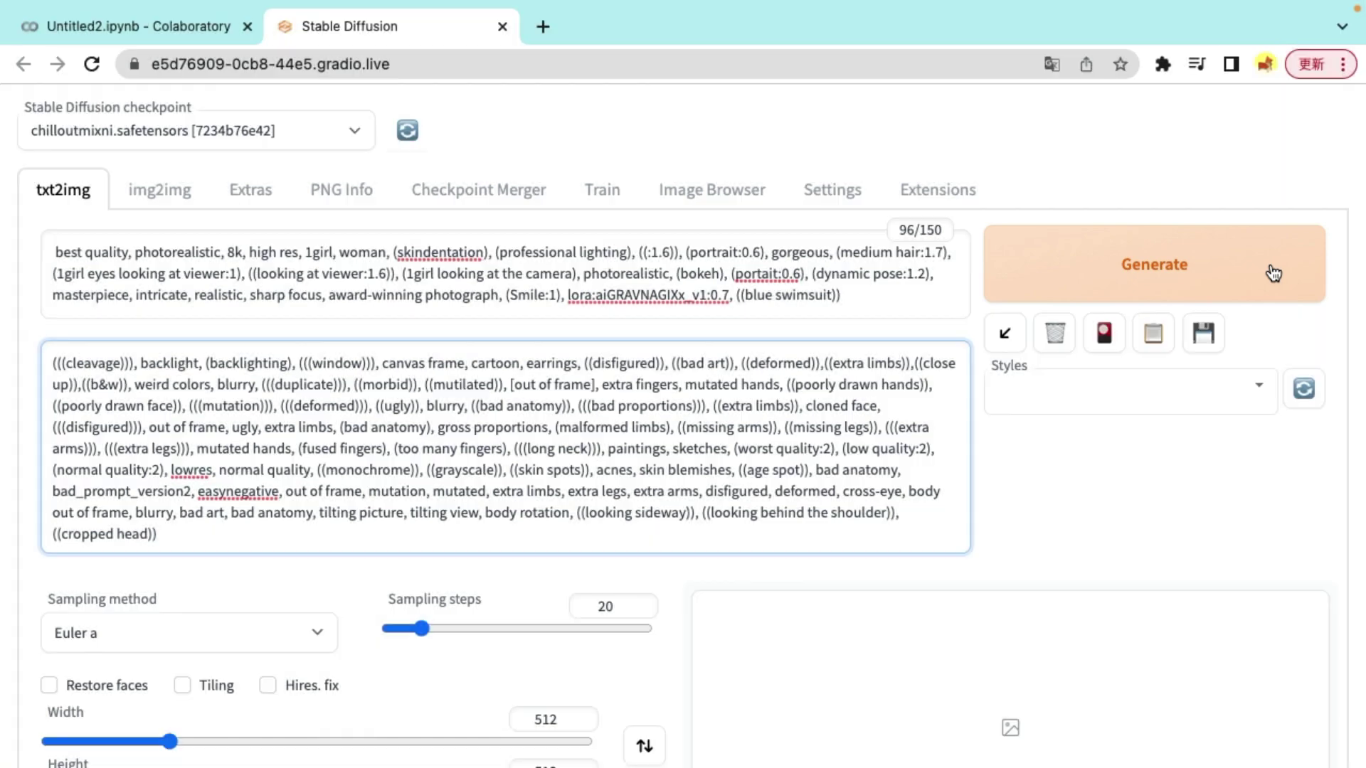
# Step: Generate a 512 × 512 image from the two prompts and view the result
pyautogui.click(1273, 273)
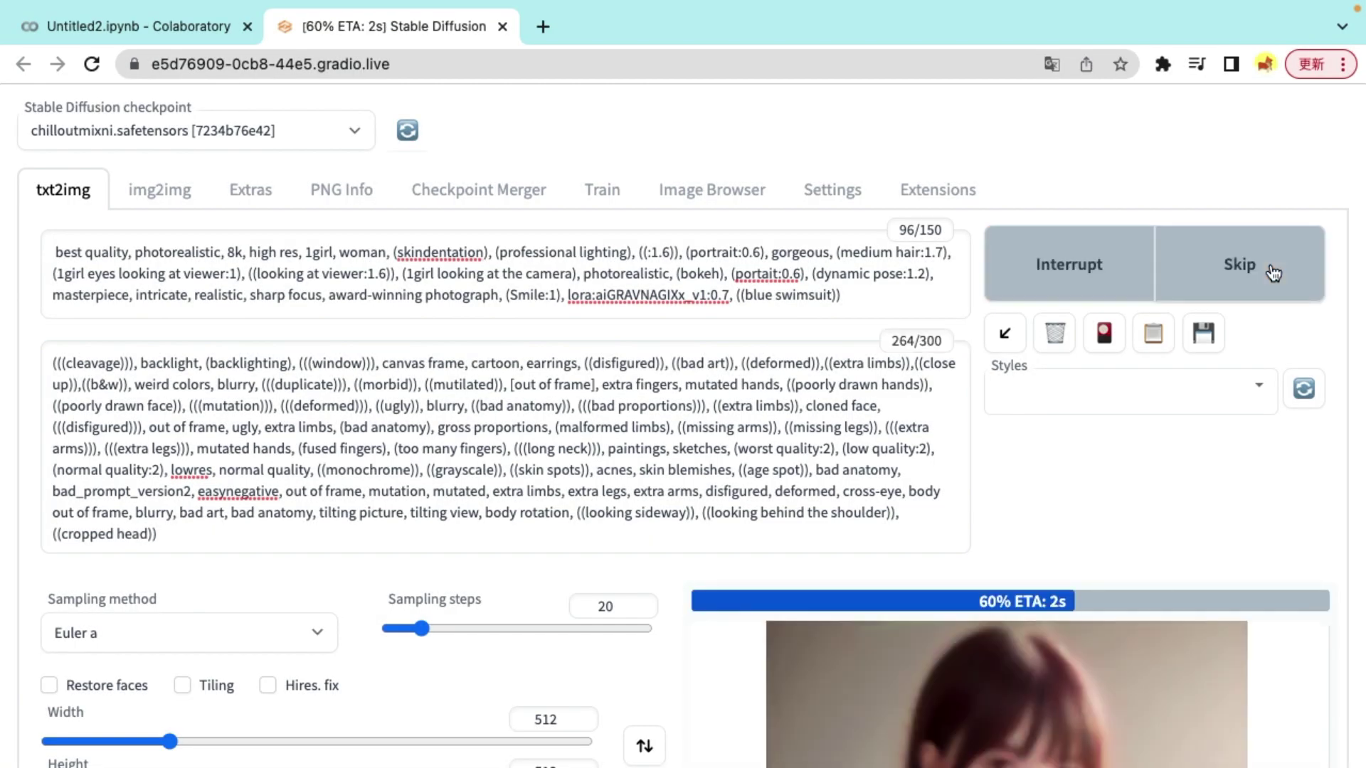
pyautogui.scroll(-2, 1167, 448)
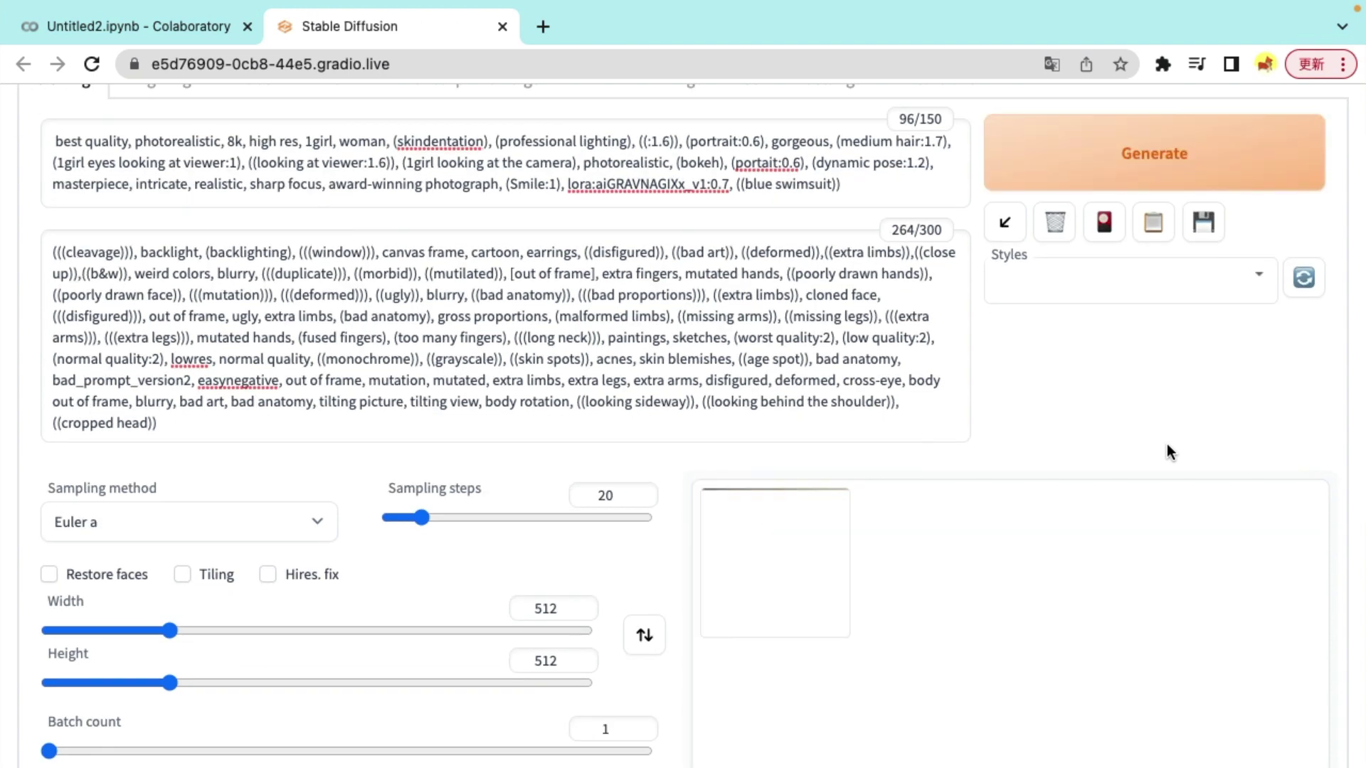
pyautogui.scroll(-5, 1088, 473)
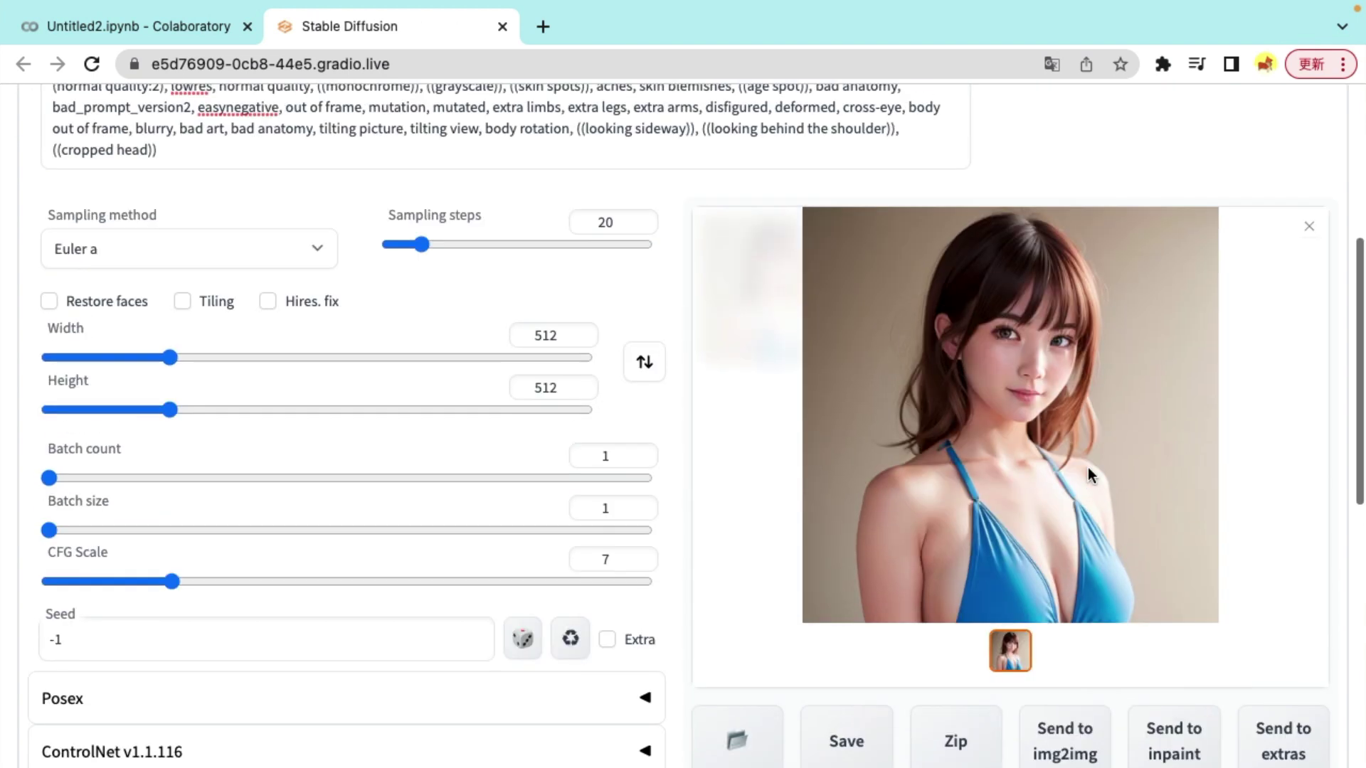
# Step: Generate four more images from the same prompts and settings, viewing each result
pyautogui.scroll(5, 1088, 469)
pyautogui.click(1142, 180)
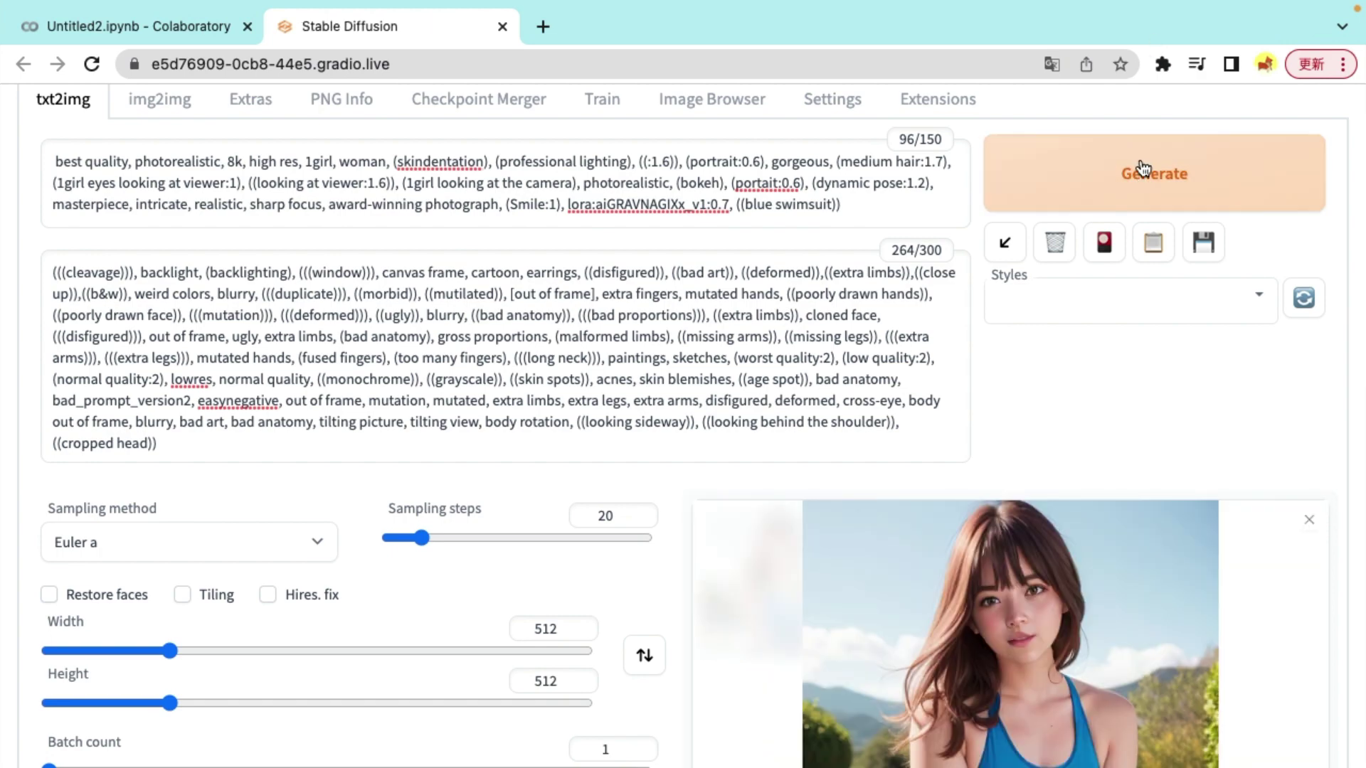
pyautogui.scroll(-3, 1117, 524)
pyautogui.scroll(5, 1116, 525)
pyautogui.click(1193, 257)
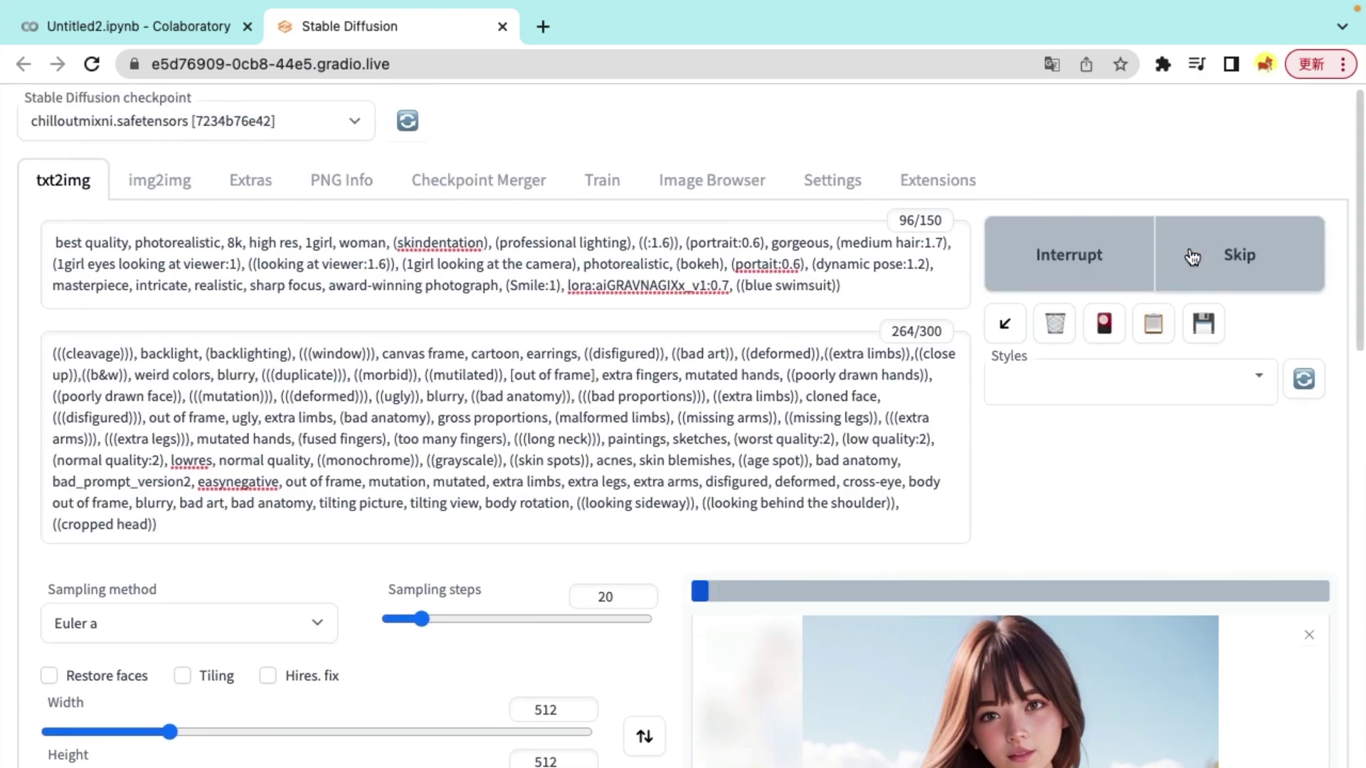
pyautogui.scroll(-4, 1052, 322)
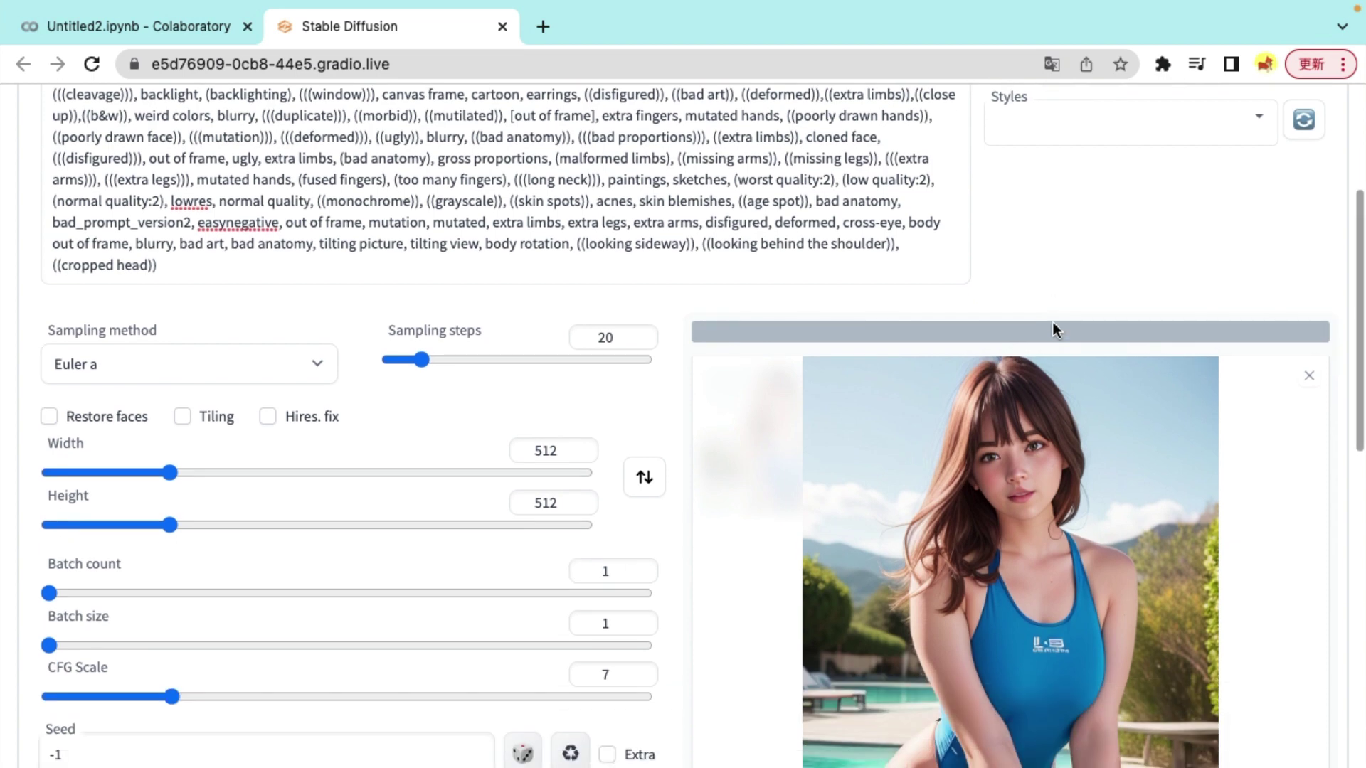
pyautogui.scroll(1, 1052, 321)
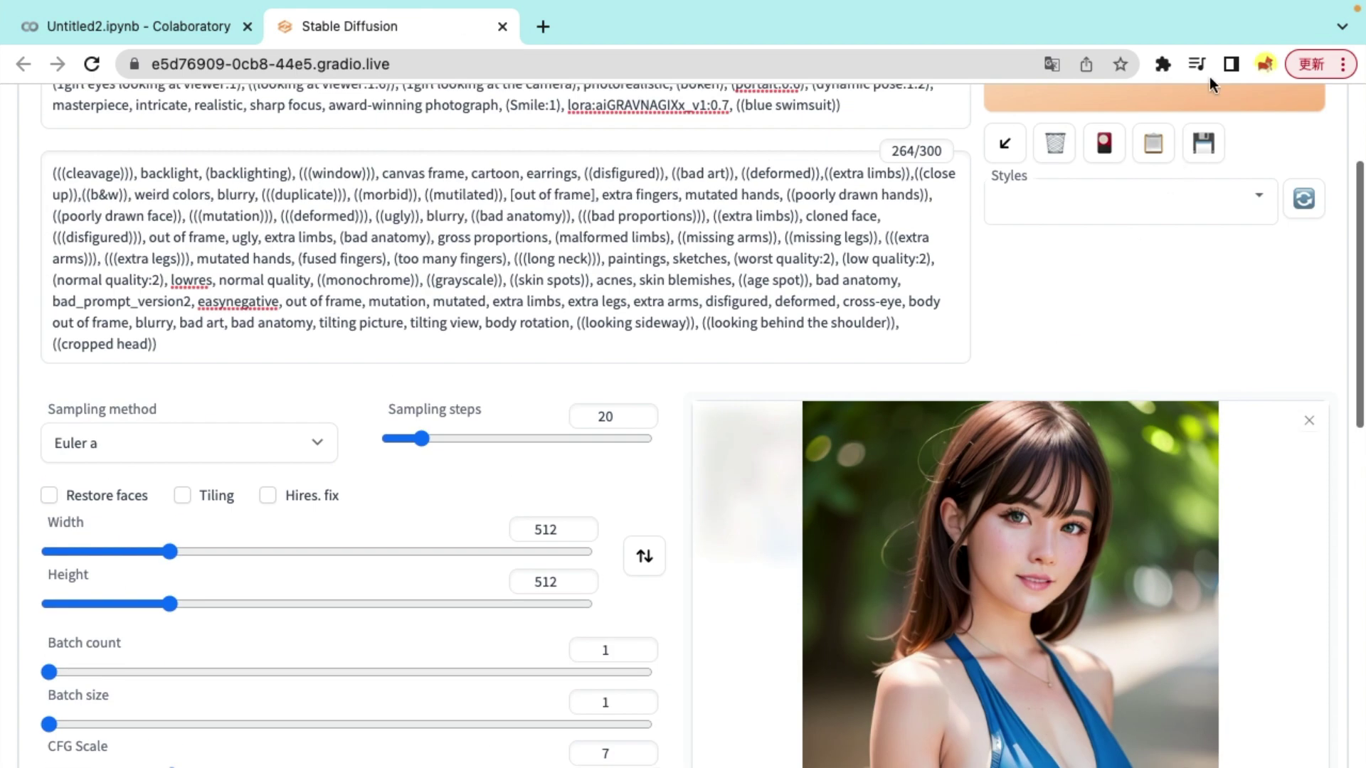
pyautogui.scroll(2, 1195, 178)
pyautogui.click(1175, 217)
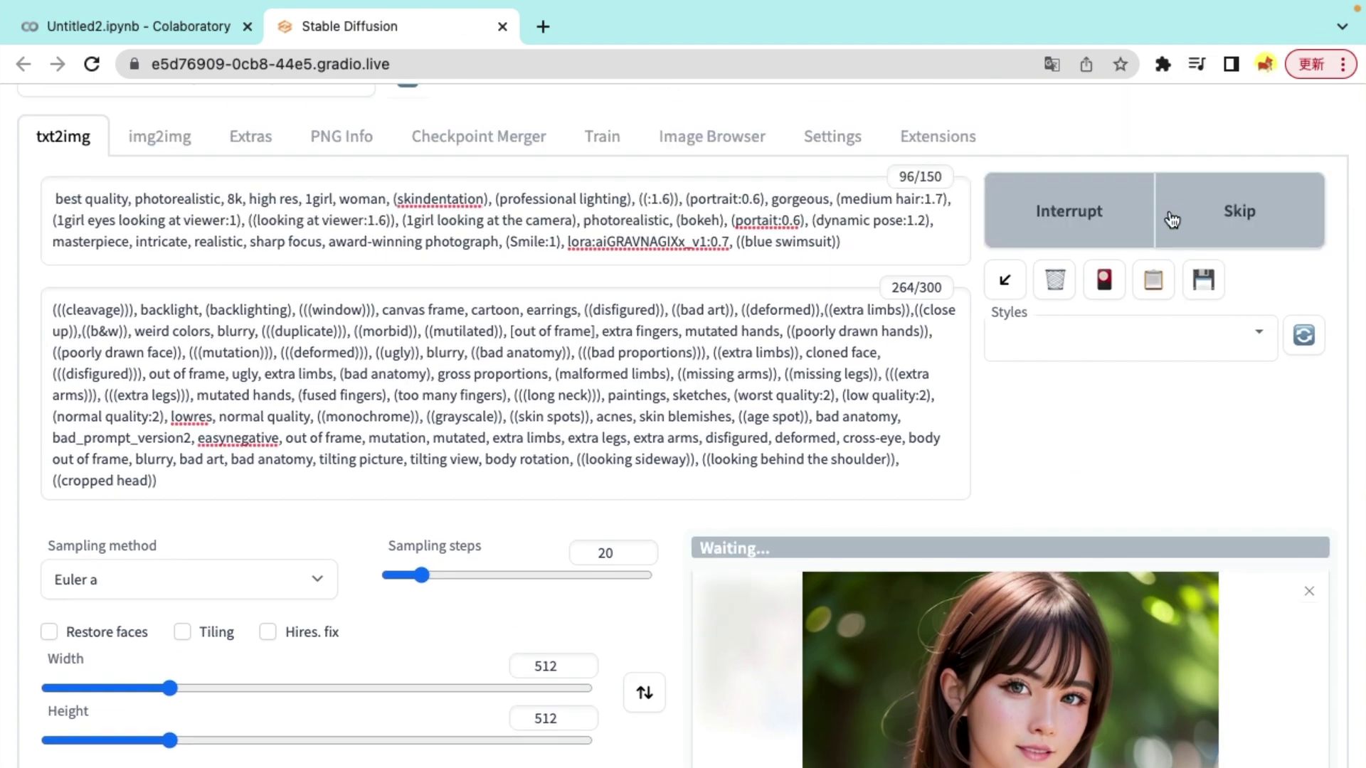
pyautogui.scroll(-3, 987, 349)
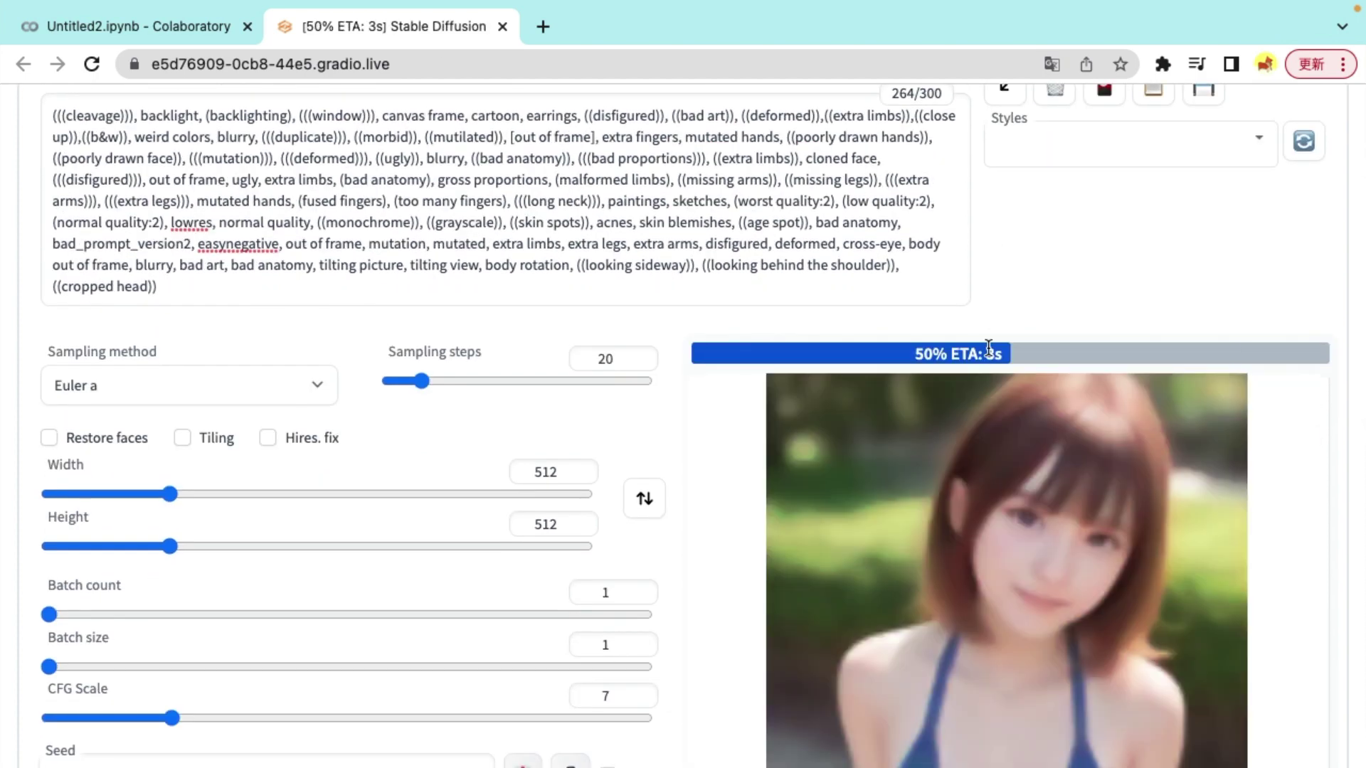
pyautogui.scroll(-1, 1036, 442)
pyautogui.scroll(4, 1166, 270)
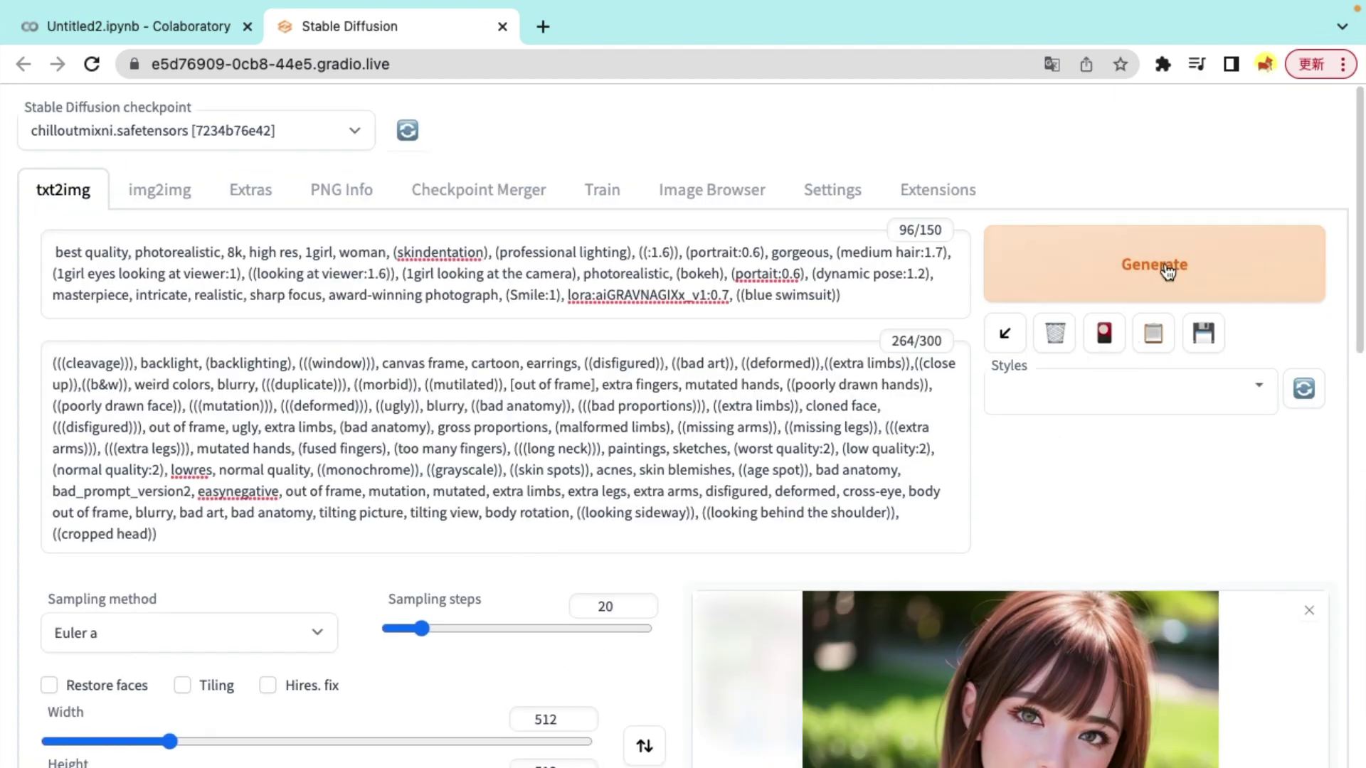
pyautogui.click(1166, 270)
pyautogui.scroll(-2, 1180, 244)
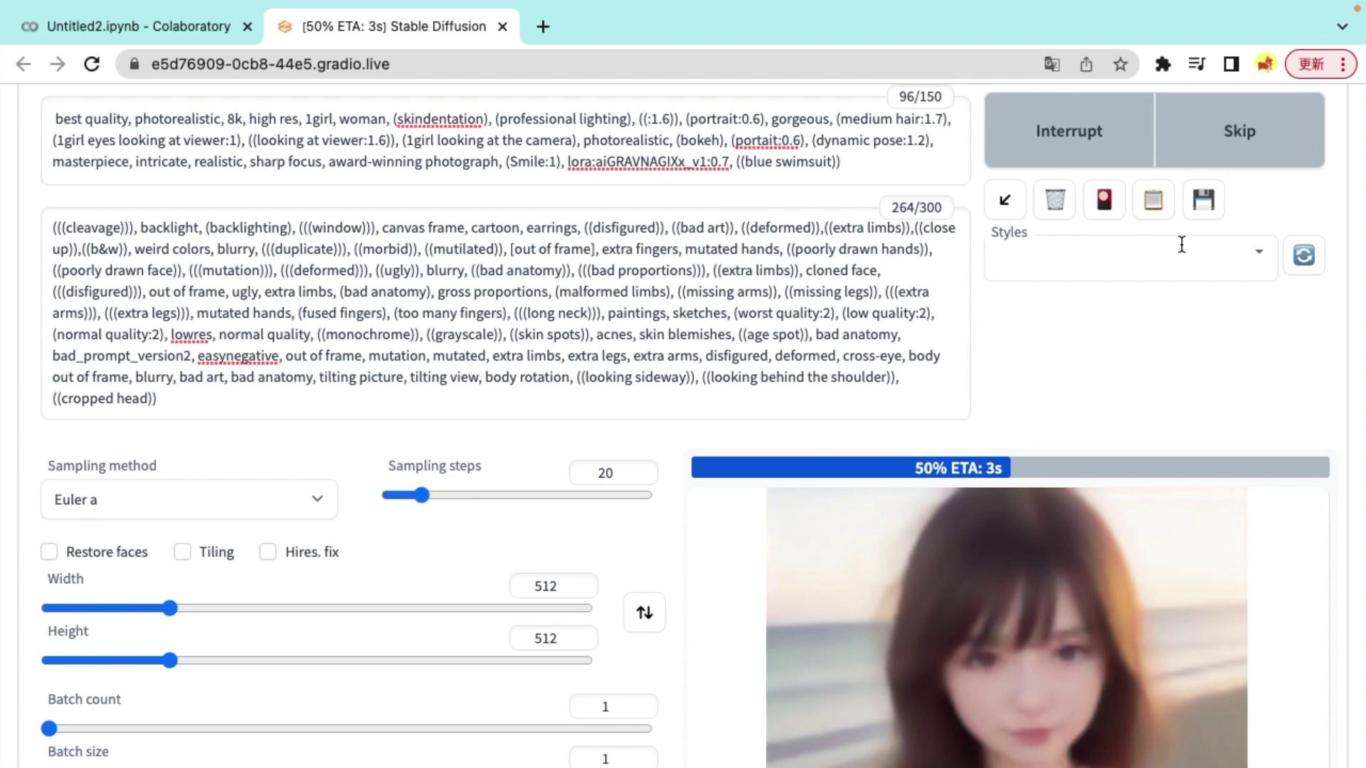
pyautogui.scroll(-4, 1086, 407)
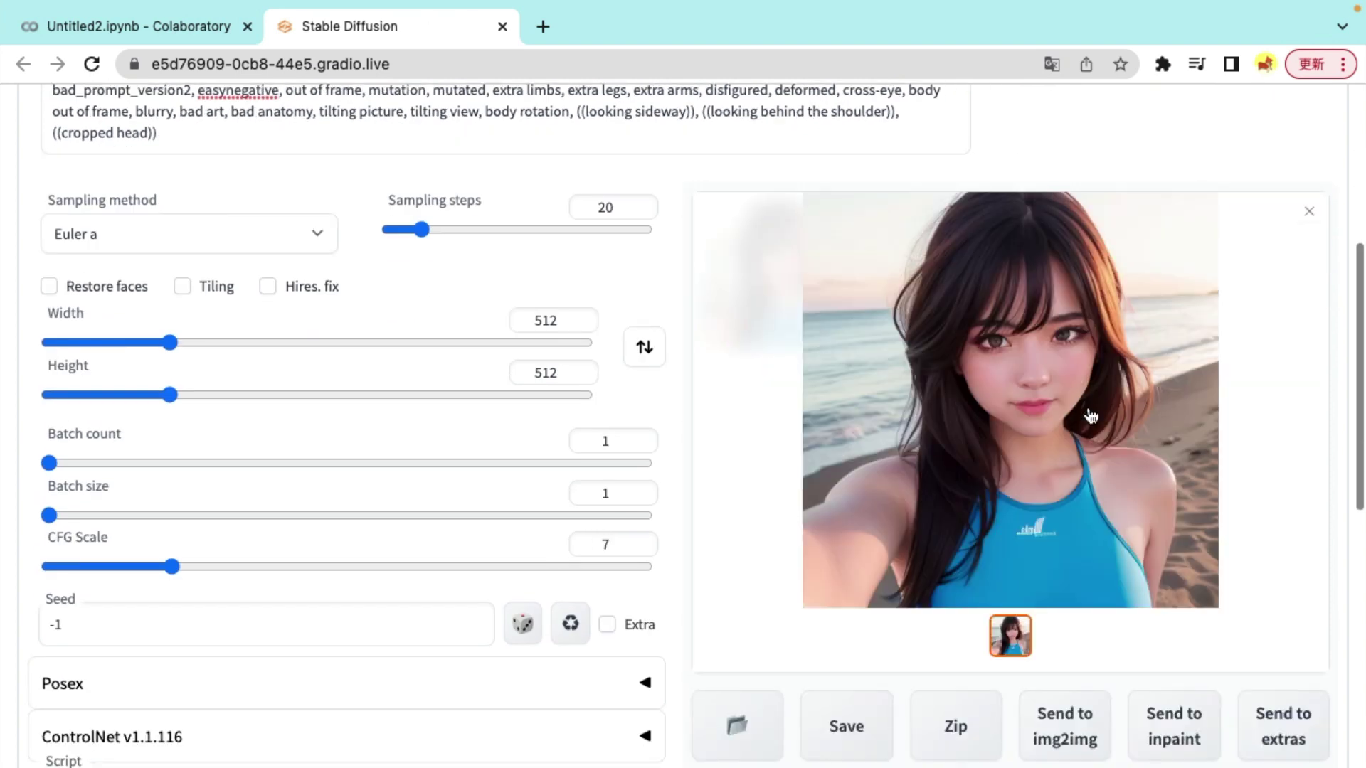
pyautogui.scroll(2, 1086, 371)
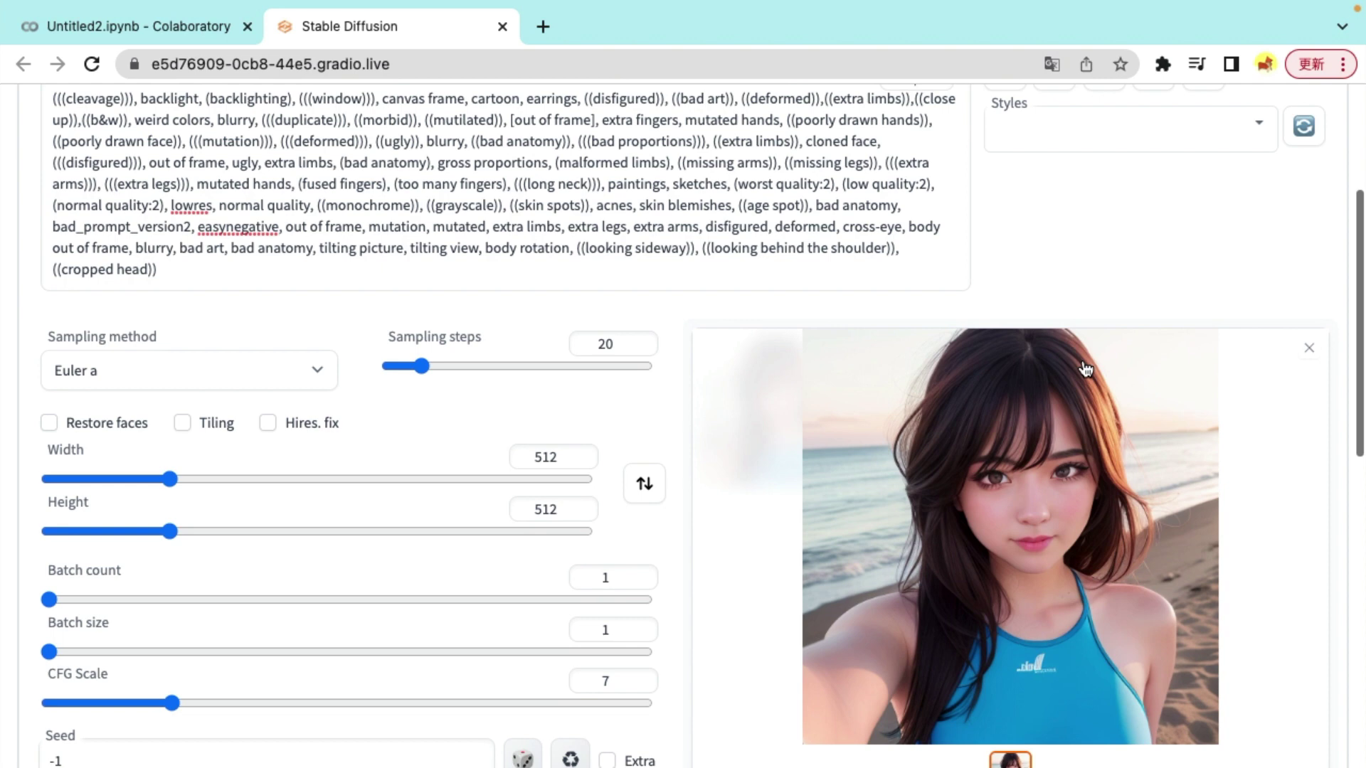
pyautogui.rightClick(1027, 464)
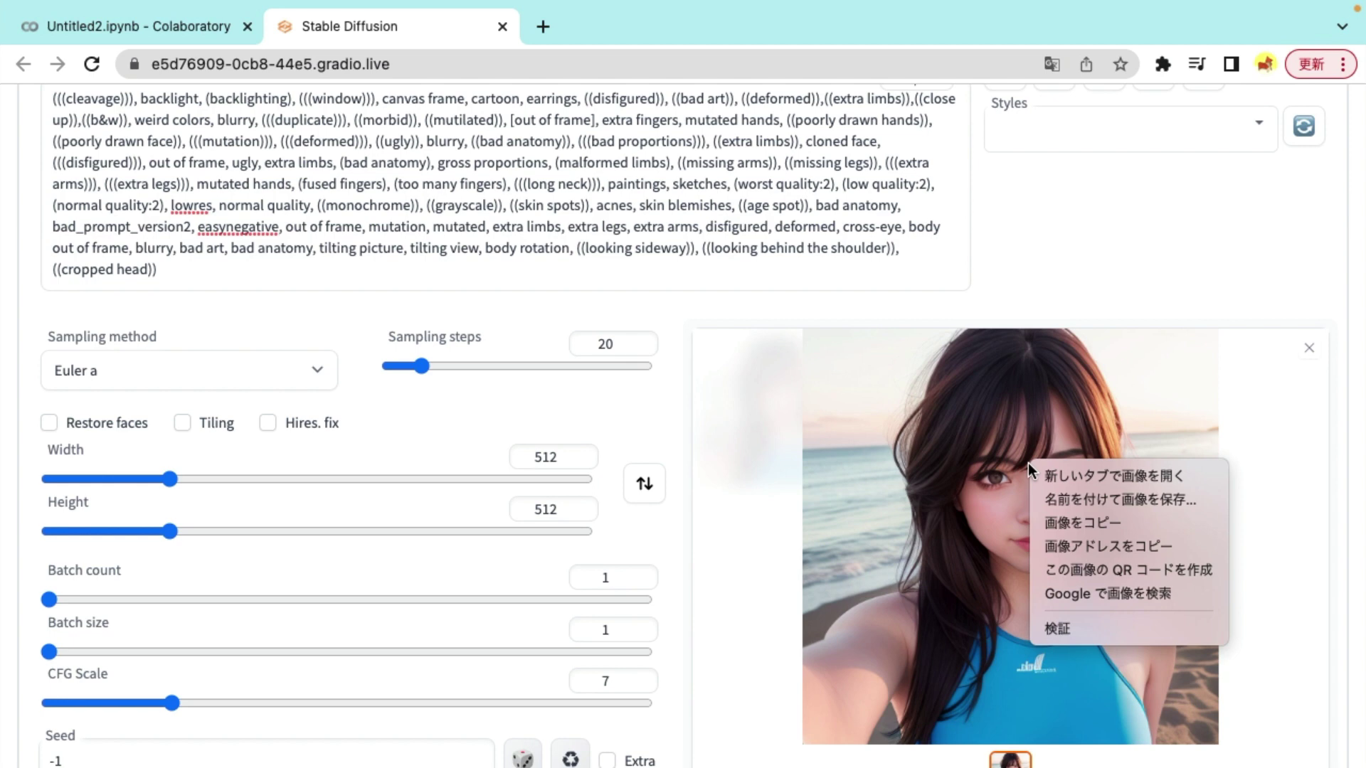
pyautogui.click(1084, 501)
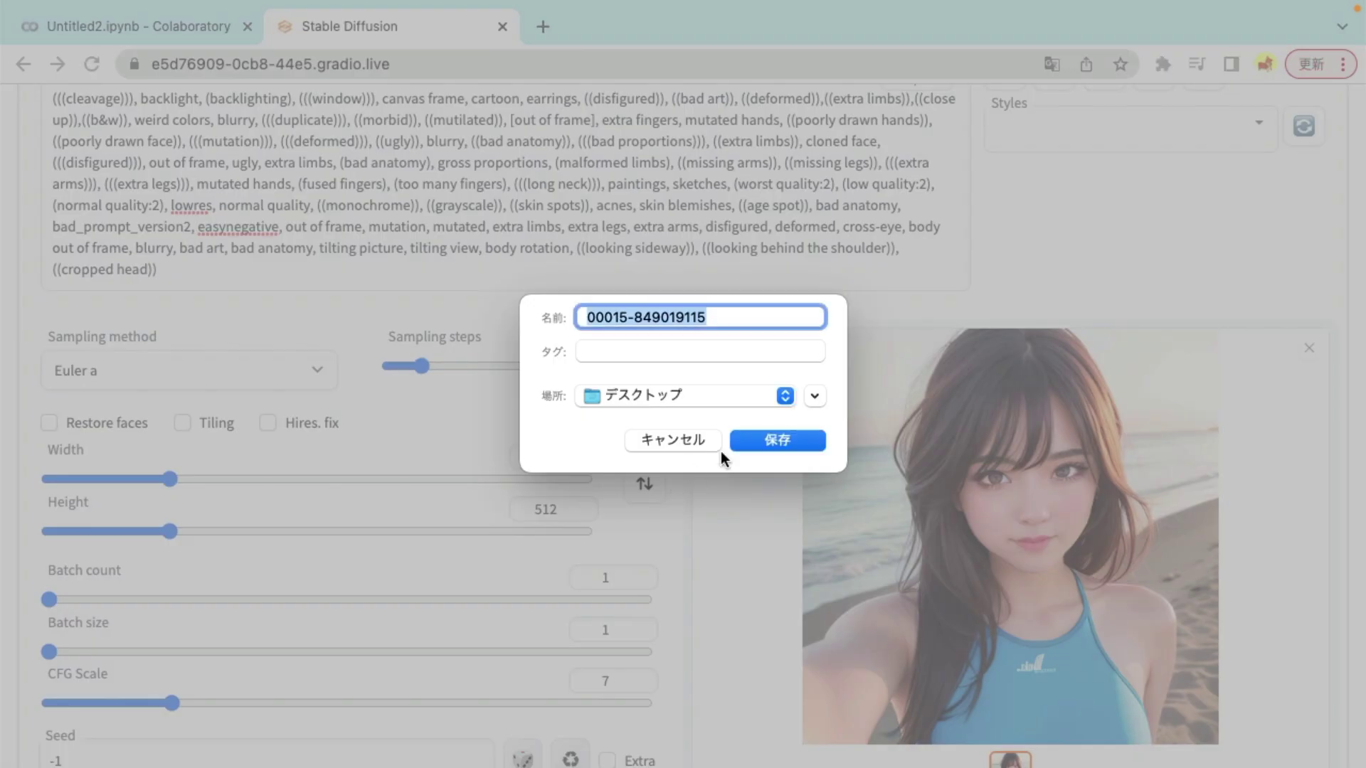
pyautogui.click(797, 440)
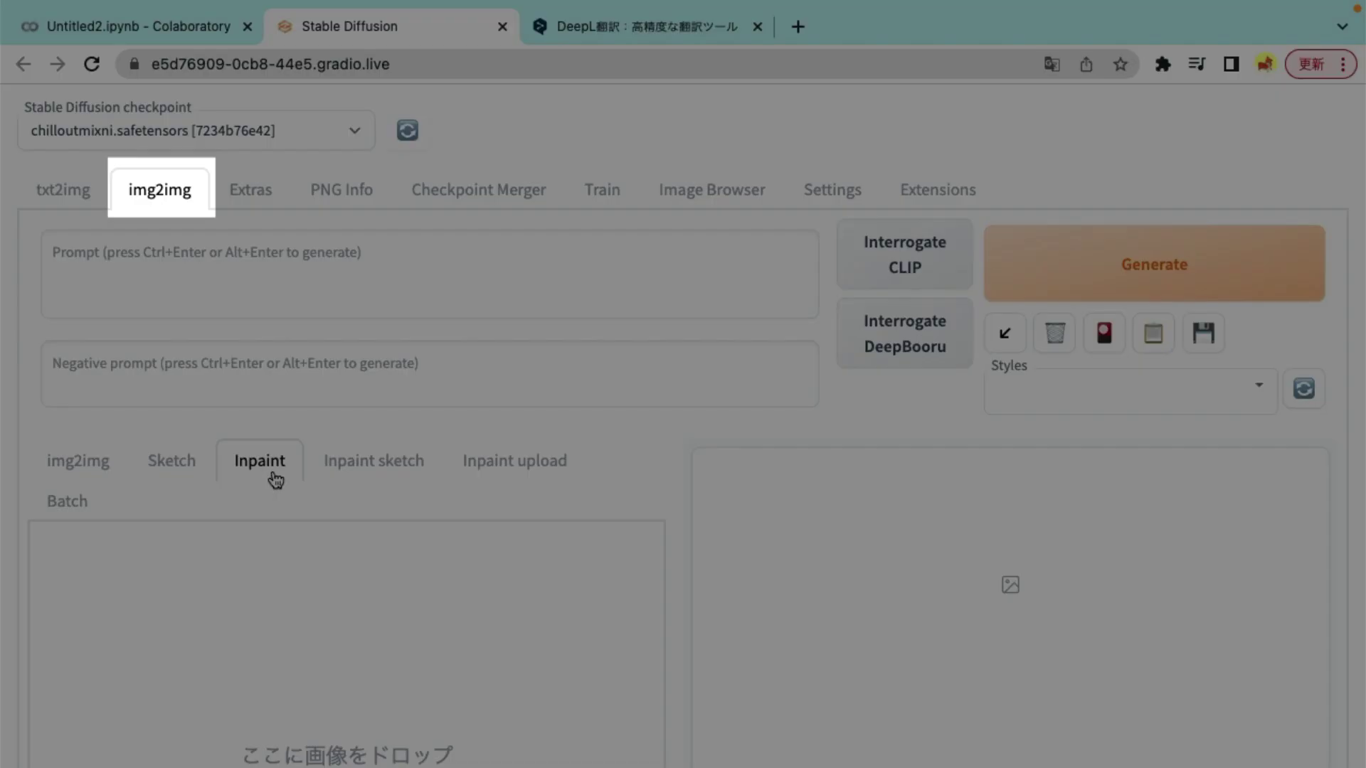
# Step: Load the saved beach portrait from the desktop into the img2img Inpaint canvas
pyautogui.scroll(-3, 275, 481)
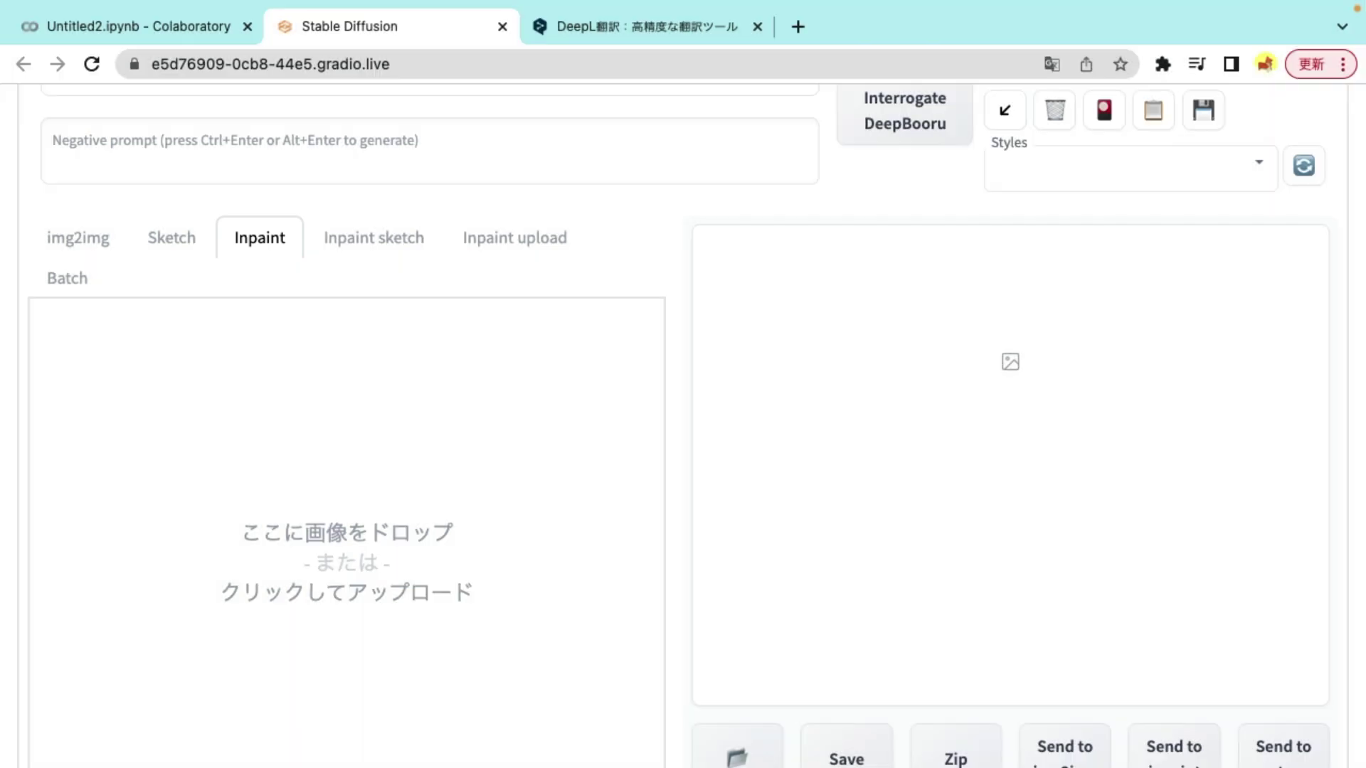
pyautogui.moveTo(3, 107); pyautogui.dragTo(407, 559)
pyautogui.scroll(-2, 347, 658)
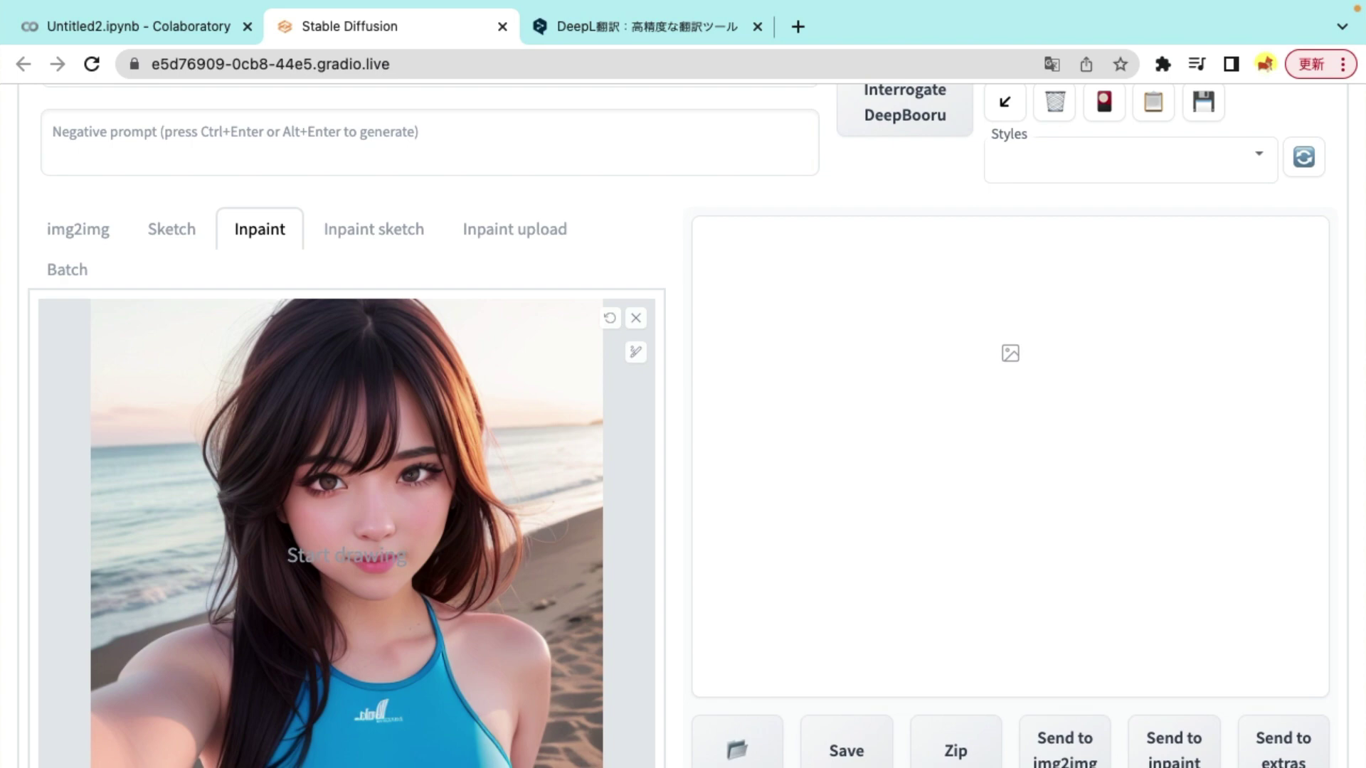
# Step: Fill in the img2img prompt ending in ((wear blue swimsuit)) and the same negative prompt as used for txt2img
pyautogui.scroll(5, 442, 267)
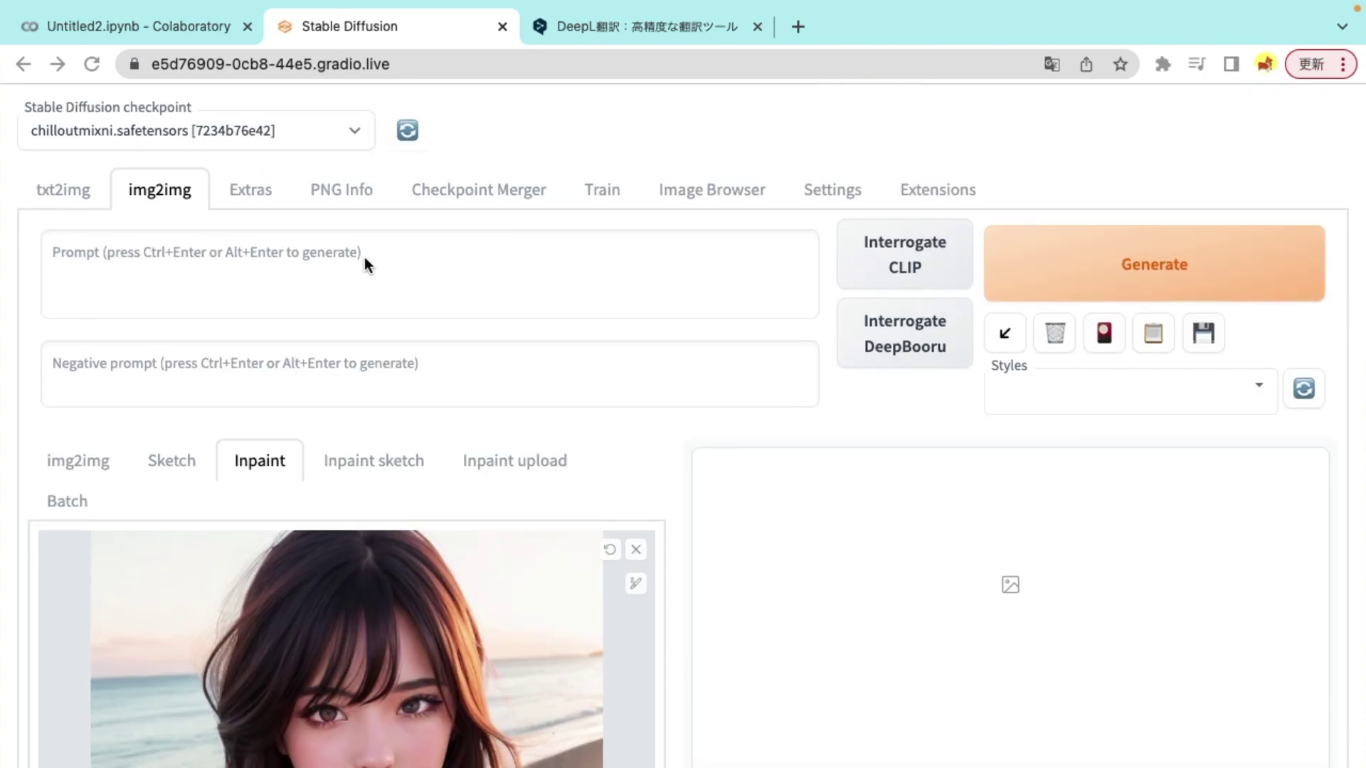
pyautogui.click(364, 257)
pyautogui.write('best quality, photorealistic, 8k, high res, 1girl, woman, (skindentation), (professional lighting), ((:1.6)), (portrait:0.6), gorgeous, (medium hair:1.7), (1girl eyes looking at viewer:1), ((looking at viewer:1.6)), (1girl looking at the camera), photorealistic, (bokeh), (portait:0.6), (dynamic pose:1.2), masterpiece, intricate, realistic, sharp focus, award-winning photograph, (Smile:1), lora:aiGRAVNAGIXx_v1:0.7, ((wear blue swimsuit))')
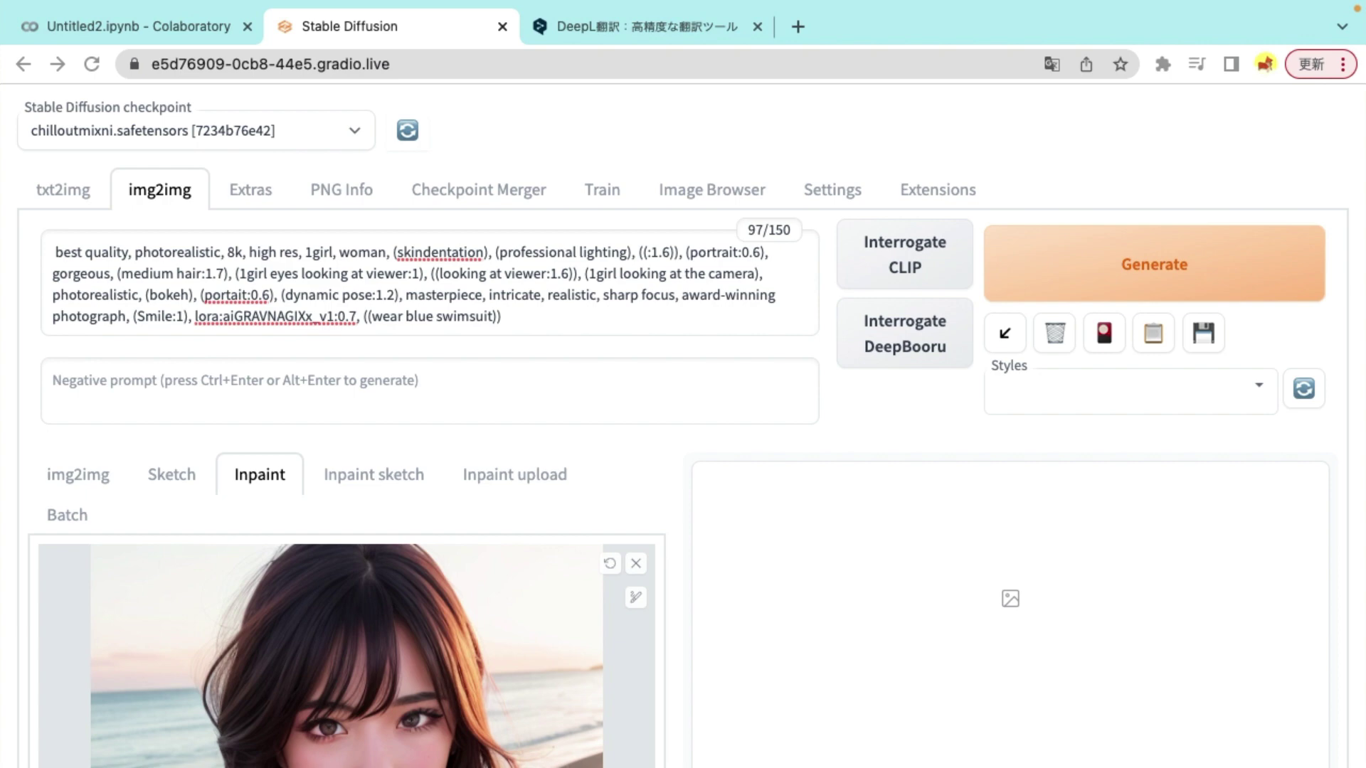
pyautogui.click(327, 390)
pyautogui.write('(((cleavage))), backlight, (backlighting), (((window))), canvas frame, cartoon, earrings, ((disfigured)), ((bad art)), ((deformed)),((extra limbs)),((close up)),((b&w)), weird colors, blurry, (((duplicate))), ((morbid)), ((mutilated)), [out of frame], extra fingers, mutated hands, ((poorly drawn hands)), ((poorly drawn face)), (((mutation))), (((deformed))), ((ugly)), blurry, ((bad anatomy)), (((bad proportions))), ((extra limbs)), cloned face, (((disfigured))), out of frame, ugly, extra limbs, (bad anatomy), gross proportions, (malformed limbs), ((missing arms)), ((missing legs)), (((extra arms))), (((extra legs))), mutated hands, (fused fingers), (too many fingers), (((long neck))), paintings, sketches, (worst quality:2), (low quality:2), (normal quality:2), lowres, normal quality, ((monochrome)), ((grayscale)), ((skin spots)), acnes, skin blemishes, ((age spot)), bad anatomy, bad_prompt_version2, easynegative, out of frame, mutation, mutated, extra limbs, extra legs, extra arms, disfigured, deformed, cross-eye, body out of frame, blurry, bad art, bad anatomy, tilting picture, tilting view, body rotation, ((looking sideway)), ((looking behind the shoulder)), ((cropped head))')
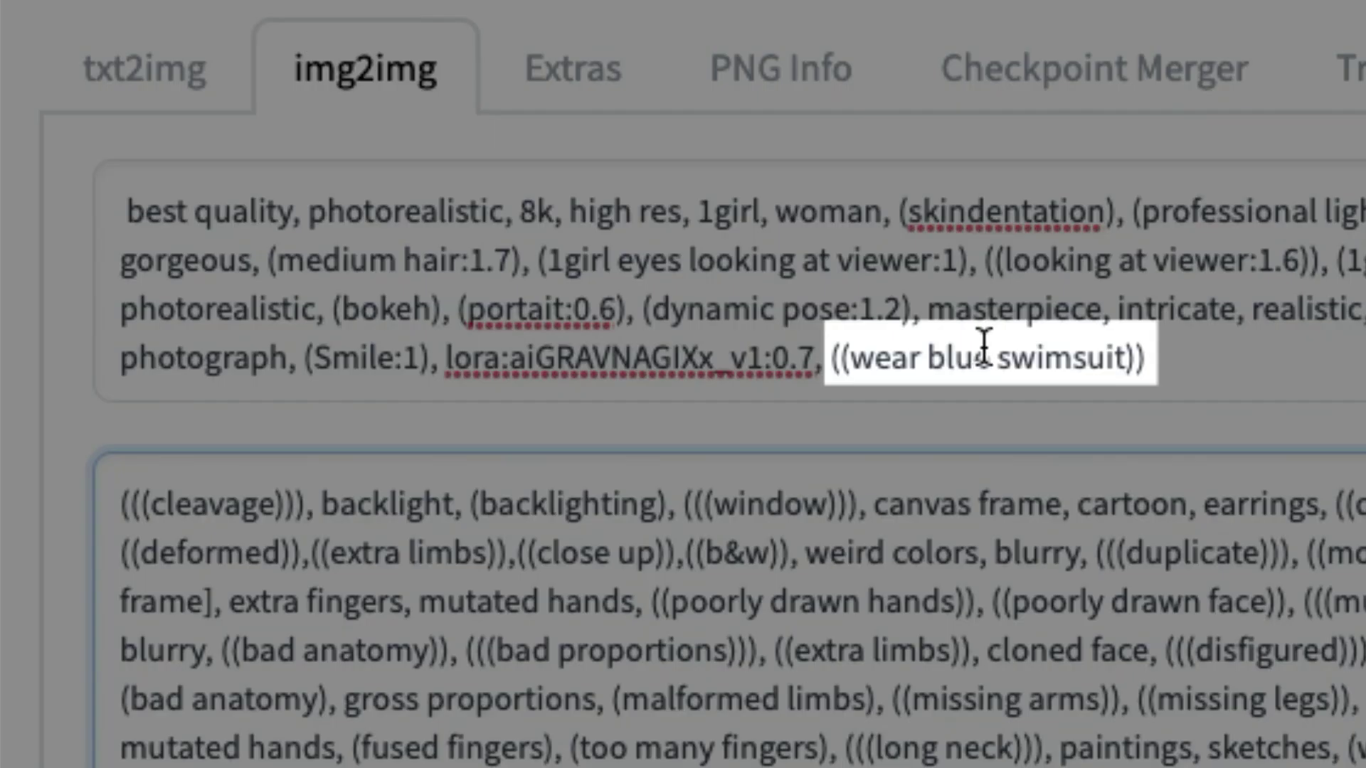
# Step: Change the swimsuit colour in the img2img prompt to red, so it reads ((wear red swimsuit))
pyautogui.click(987, 358)
pyautogui.press('BackSpace')
pyautogui.press('BackSpace')
pyautogui.press('BackSpace')
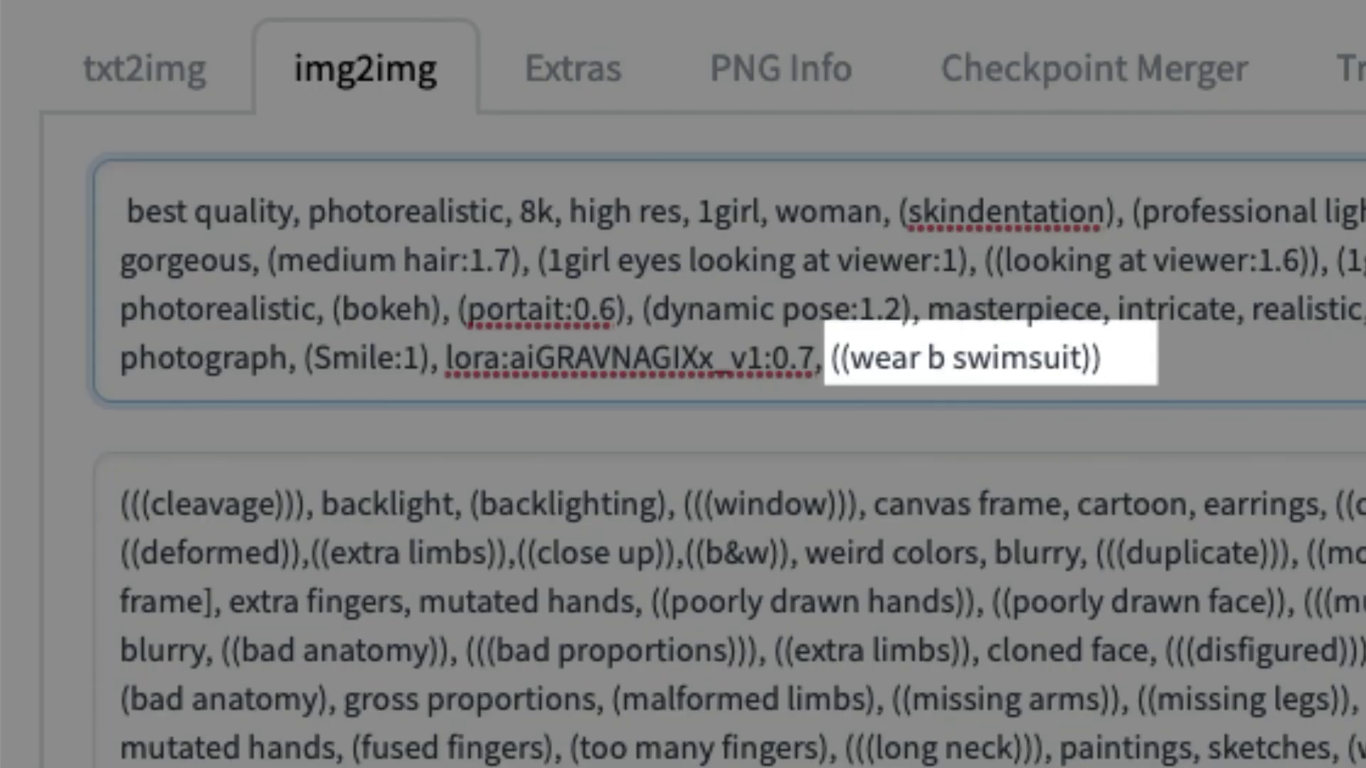
pyautogui.press('BackSpace')
pyautogui.write('red')
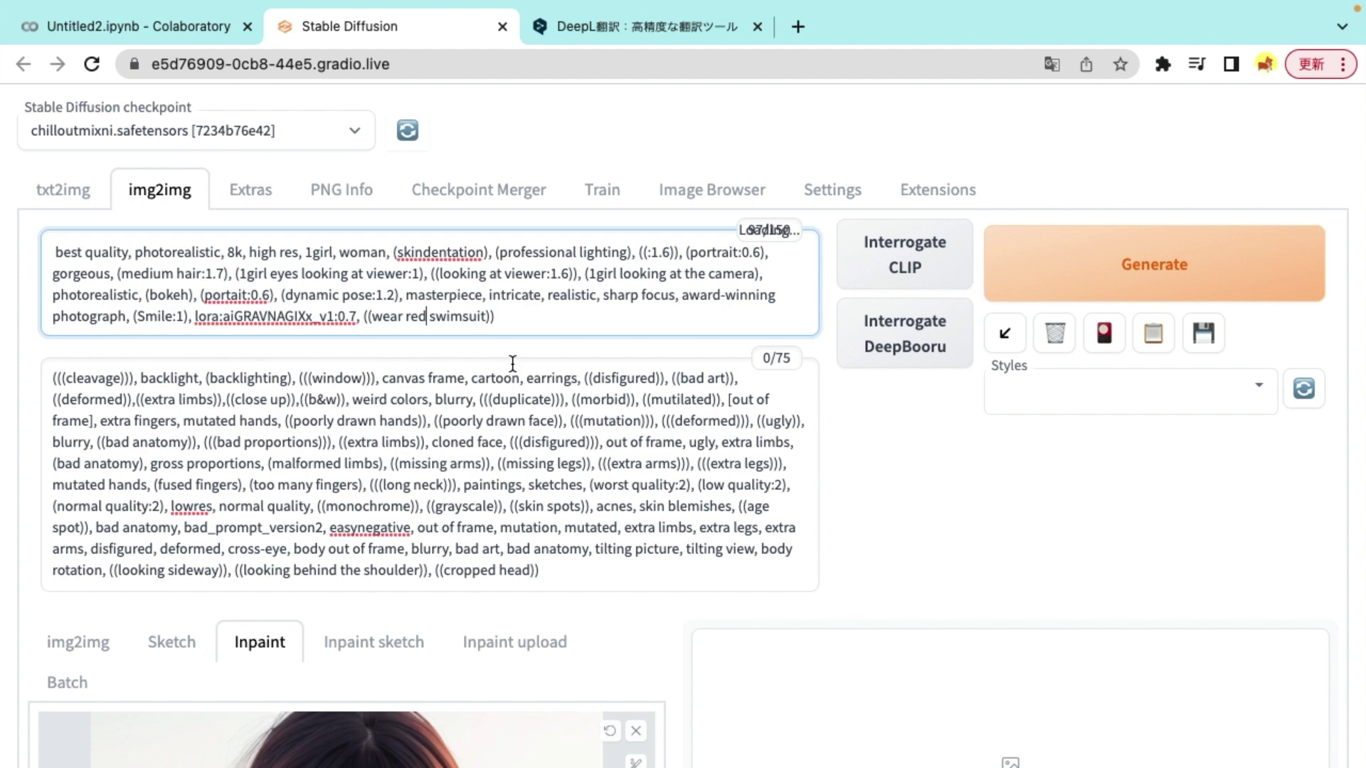
# Step: Paint an inpaint mask over the whole blue swimsuit, including its neck strap
pyautogui.scroll(-6, 512, 362)
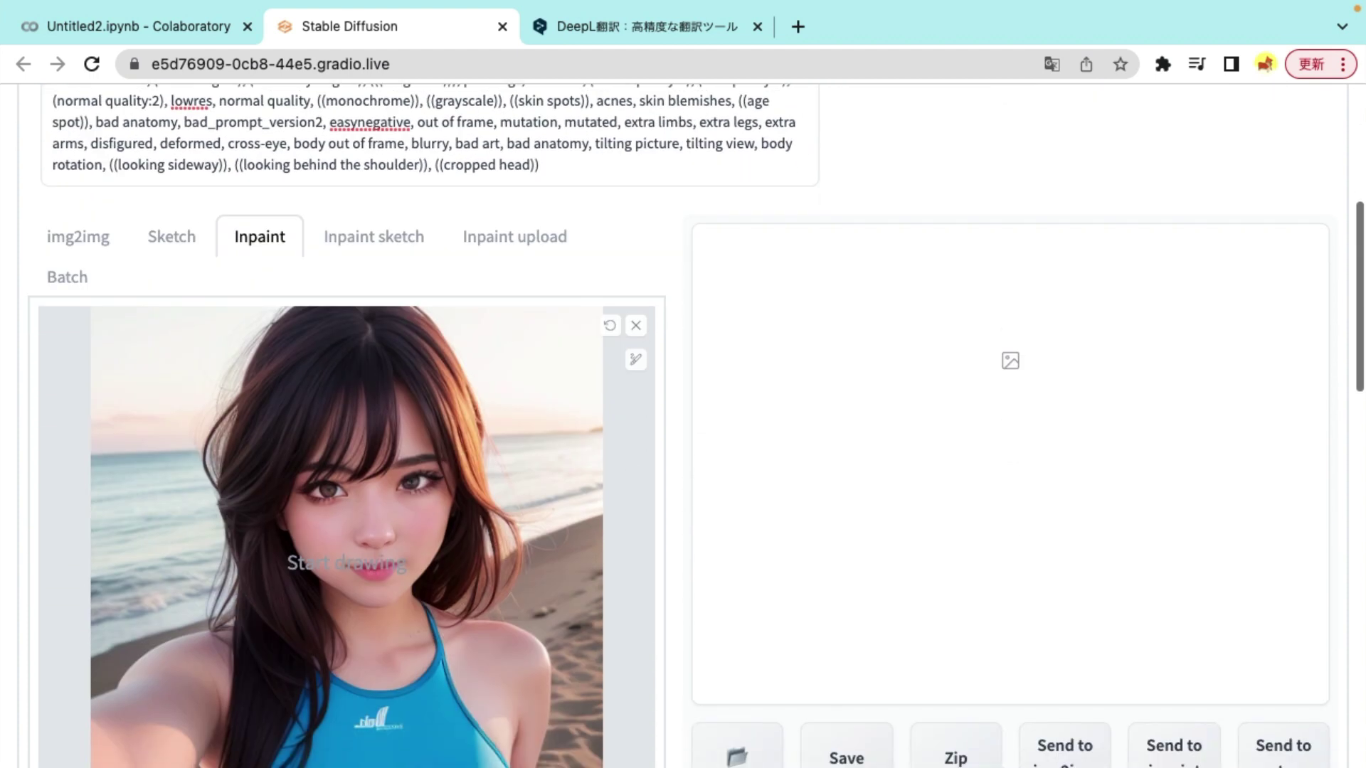
pyautogui.scroll(-2, 463, 331)
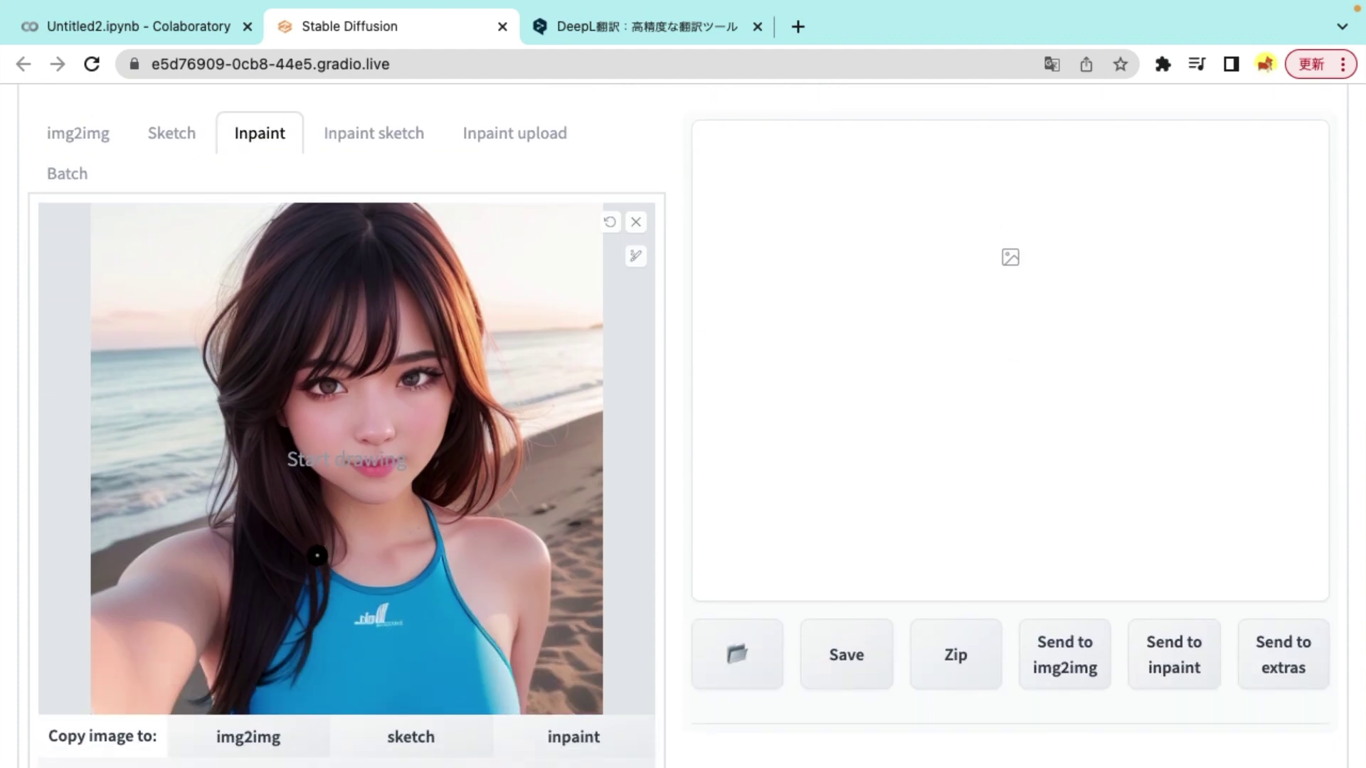
pyautogui.moveTo(318, 555)
pyautogui.mouseDown()
pyautogui.moveTo(411, 579)
pyautogui.moveTo(434, 548)
pyautogui.moveTo(427, 505)
pyautogui.moveTo(444, 575)
pyautogui.moveTo(511, 706)
pyautogui.moveTo(317, 571)
pyautogui.moveTo(255, 709)
pyautogui.moveTo(323, 593)
pyautogui.moveTo(431, 592)
pyautogui.moveTo(496, 707)
pyautogui.moveTo(388, 602)
pyautogui.moveTo(448, 619)
pyautogui.moveTo(362, 652)
pyautogui.moveTo(428, 660)
pyautogui.moveTo(449, 693)
pyautogui.moveTo(279, 681)
pyautogui.moveTo(370, 700)
pyautogui.moveTo(329, 689)
pyautogui.moveTo(354, 702)
pyautogui.moveTo(256, 711)
pyautogui.mouseUp()
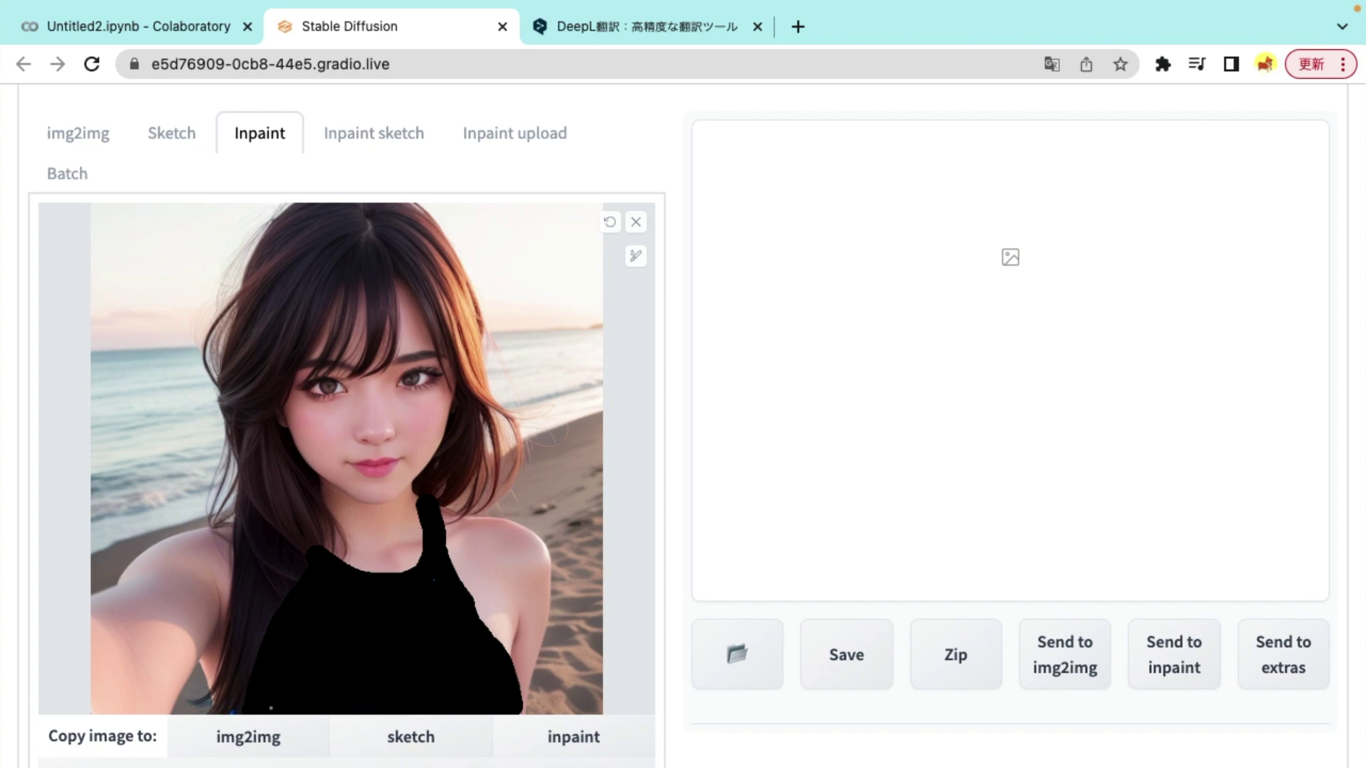
# Step: Set the inpainting denoising strength to 1
pyautogui.scroll(-12, 818, 407)
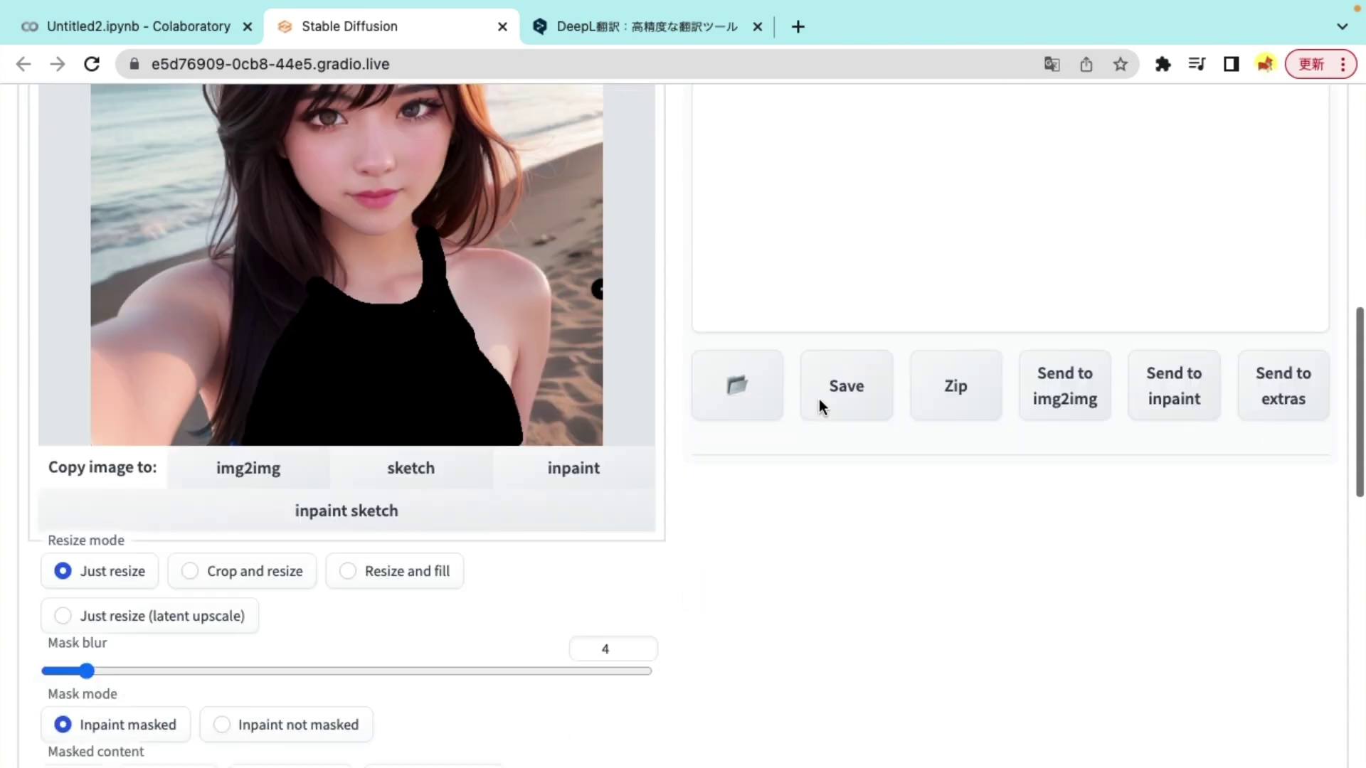
pyautogui.scroll(-3, 517, 481)
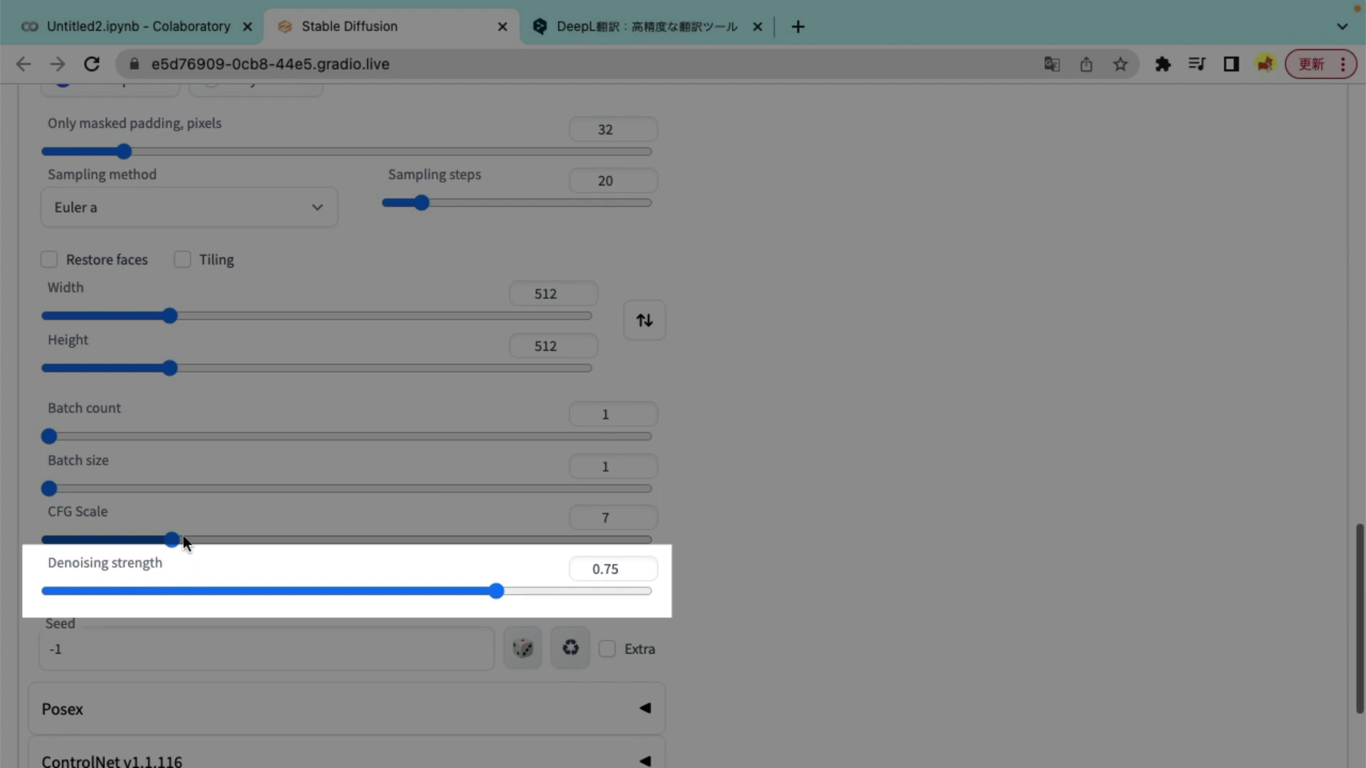
pyautogui.moveTo(496, 591); pyautogui.dragTo(672, 601)
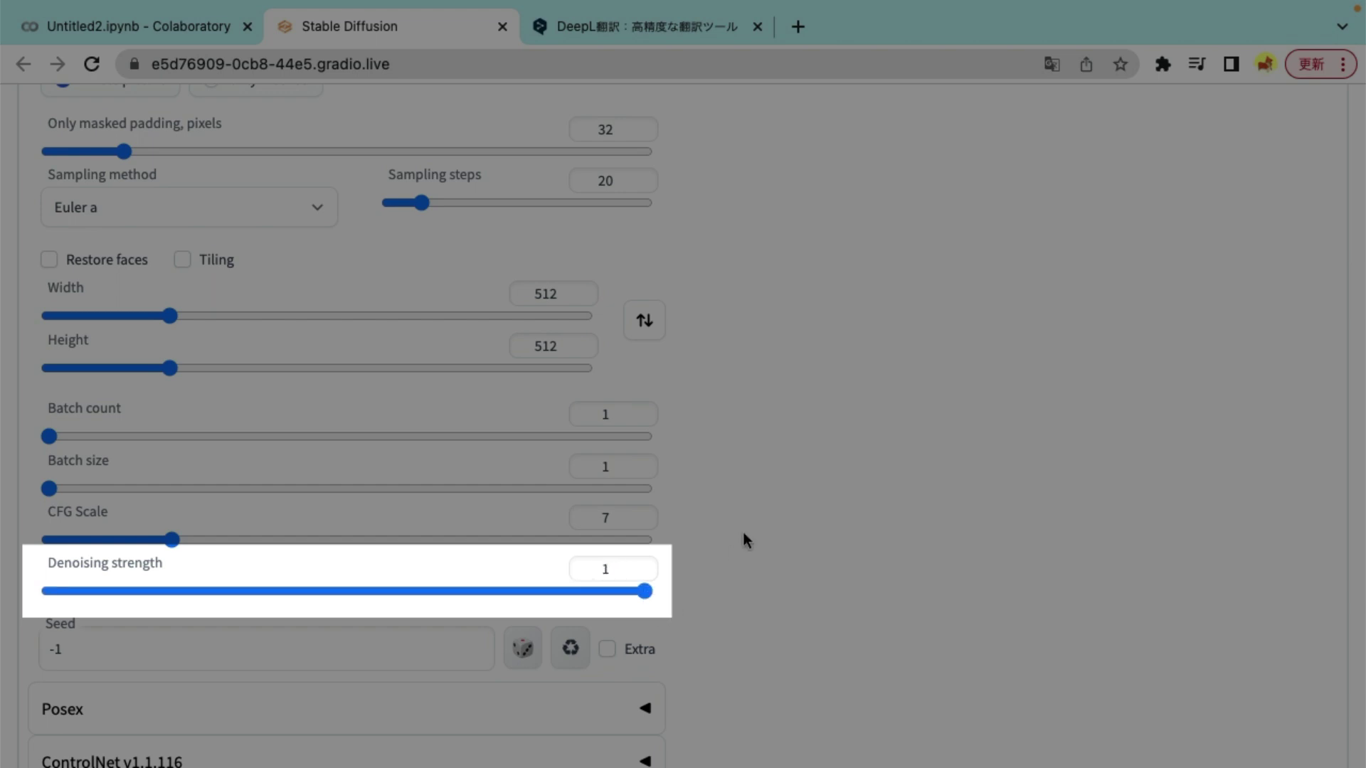
# Step: Generate the inpainted image with the masked swimsuit and bring the result area into view
pyautogui.scroll(15, 744, 540)
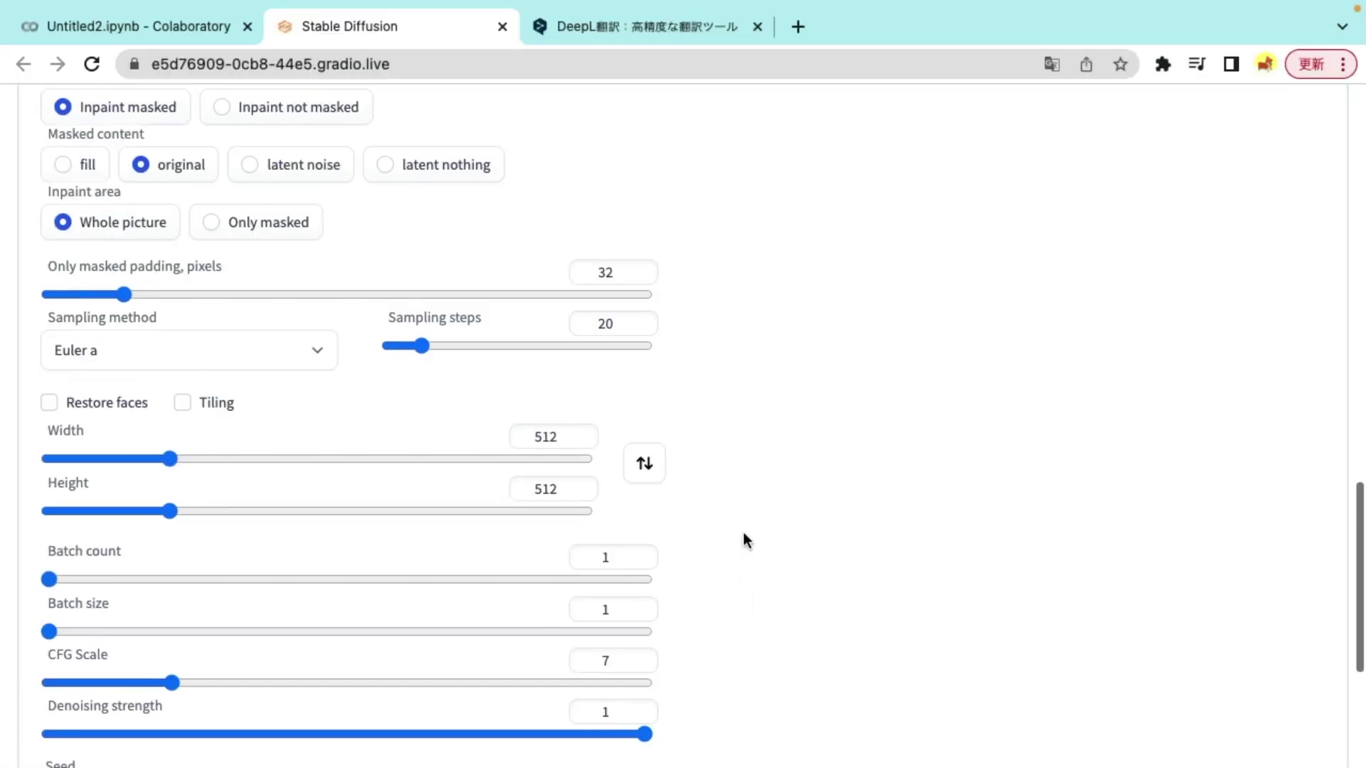
pyautogui.scroll(10, 742, 540)
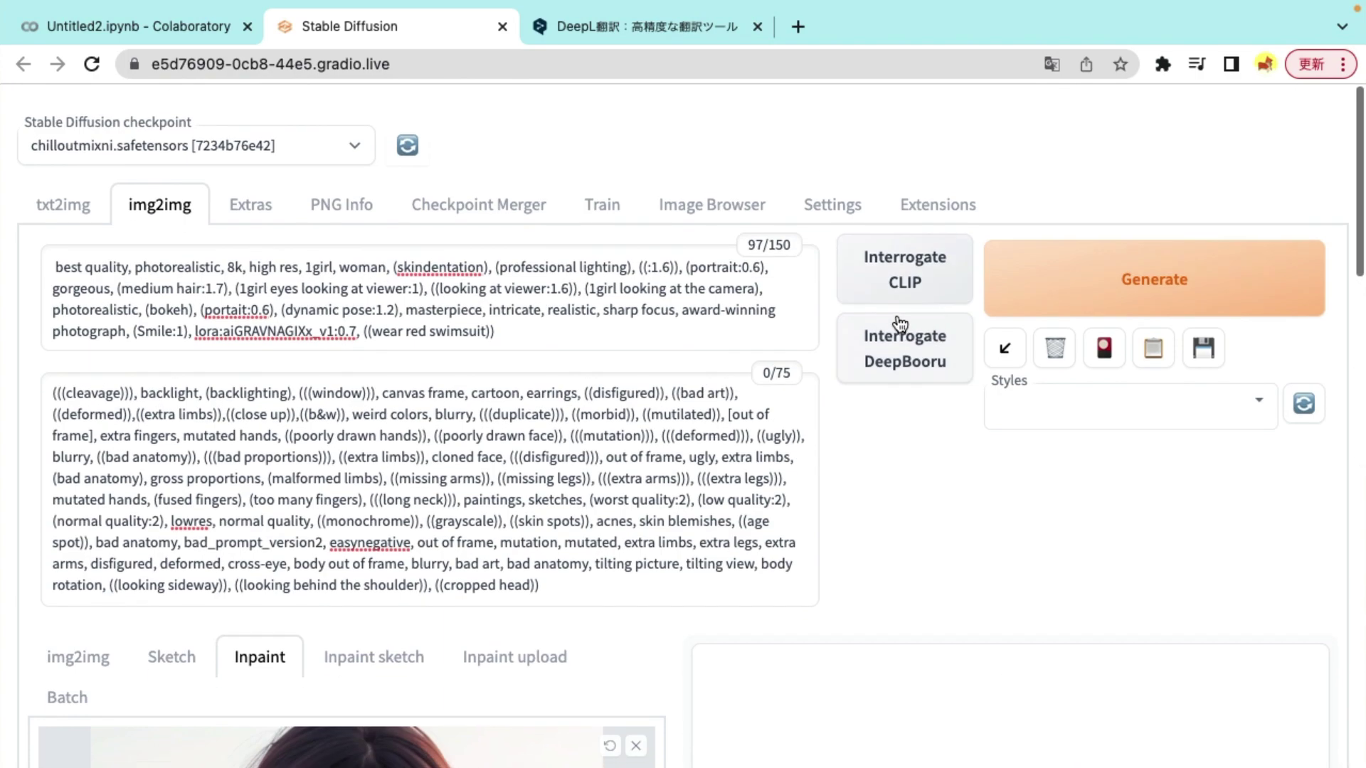
pyautogui.click(1026, 279)
pyautogui.scroll(-7, 846, 468)
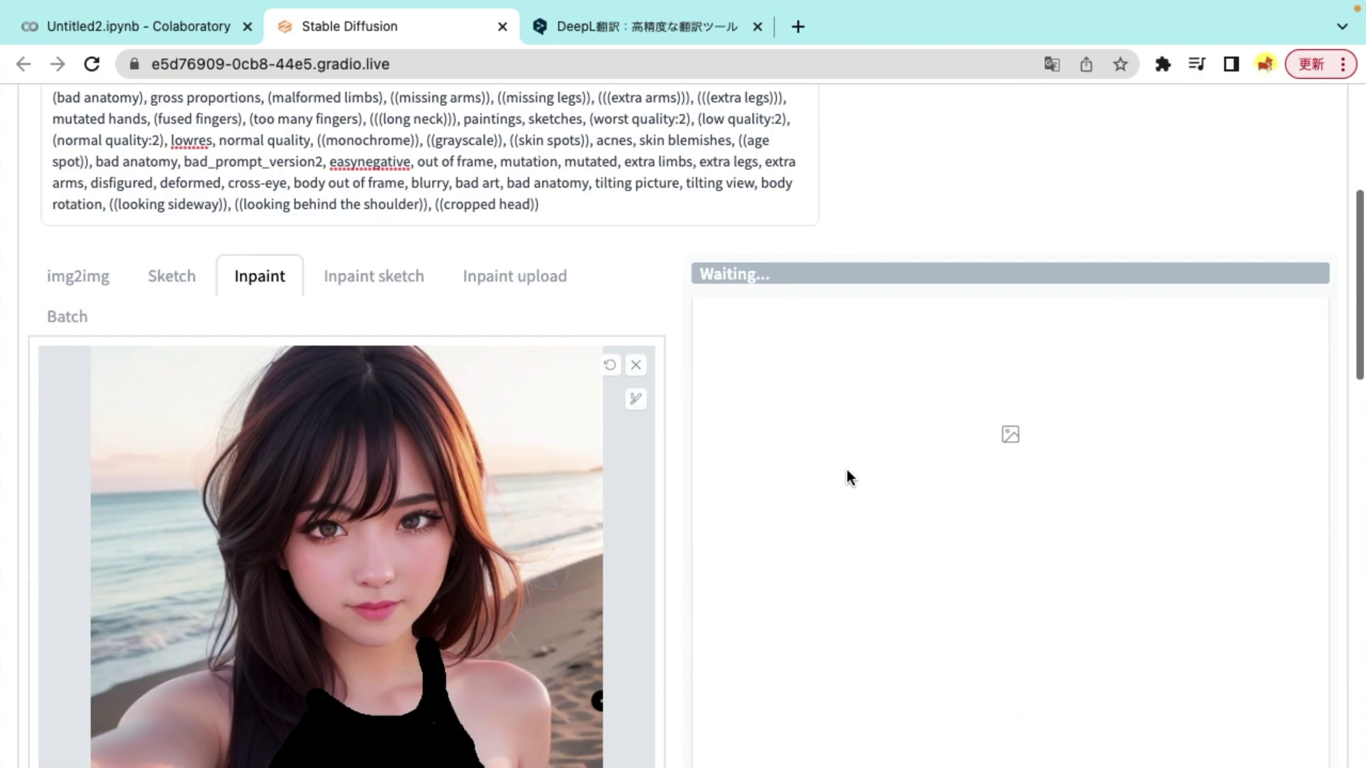